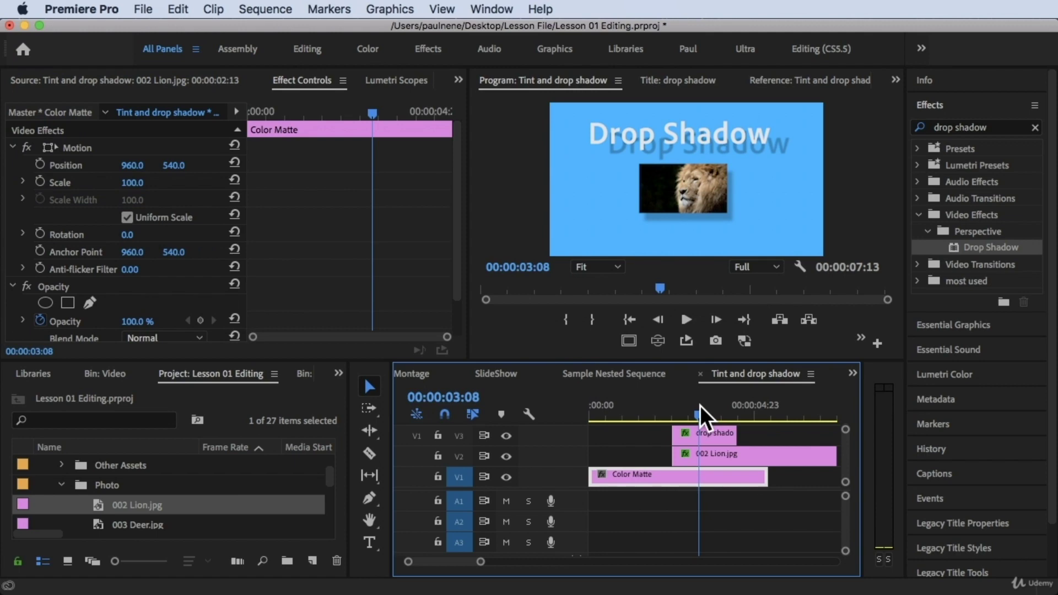
# Save the finished drop-shadow example project with Cmd+S.
pyautogui.press('super+s')
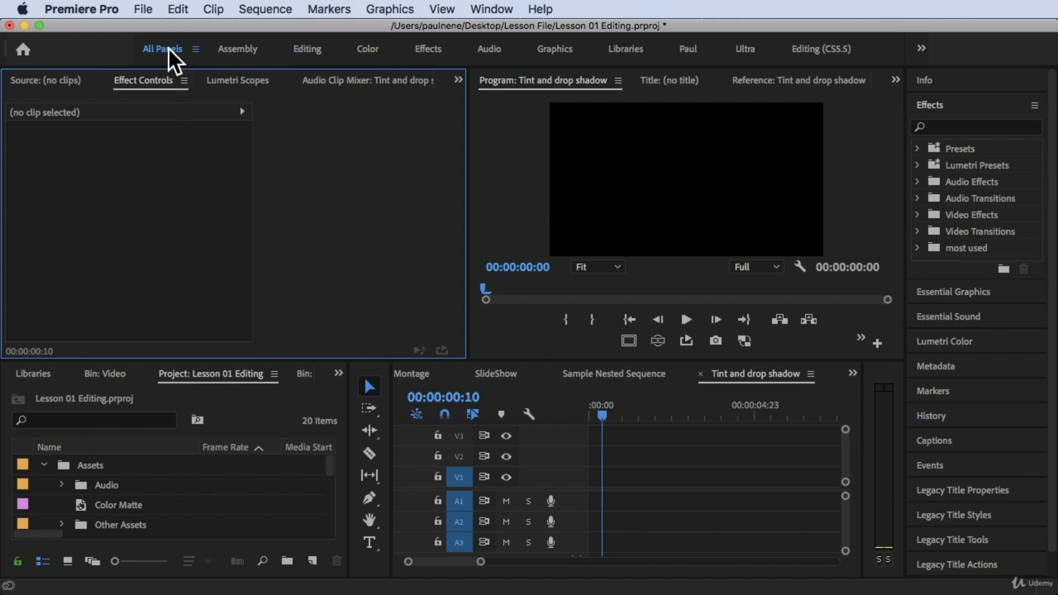
# Switch Premiere Pro to the All Panels workspace.
pyautogui.click(485, 9)
pyautogui.moveTo(619, 26)
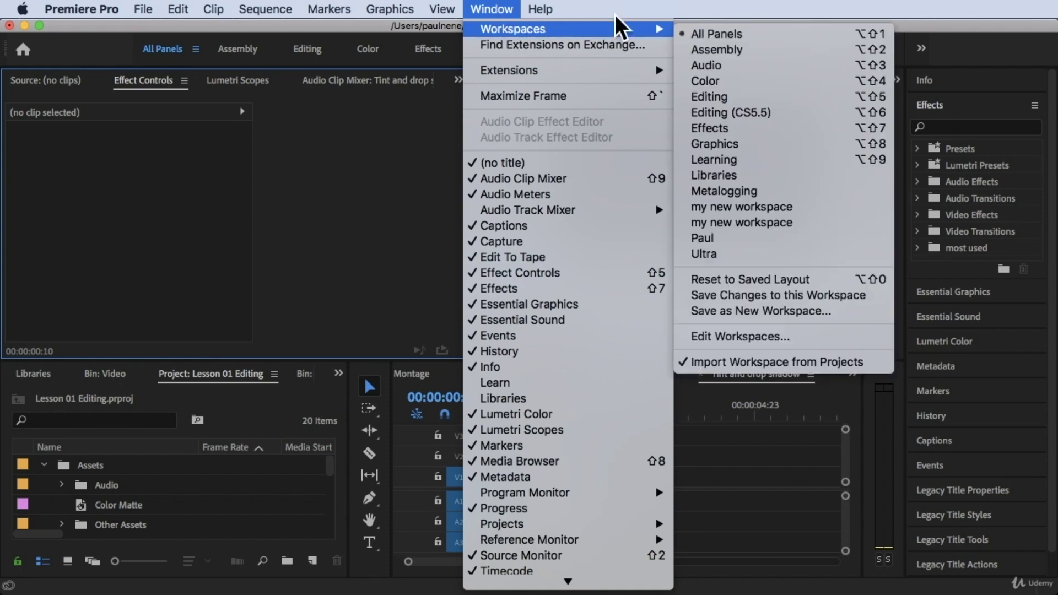
pyautogui.click(690, 33)
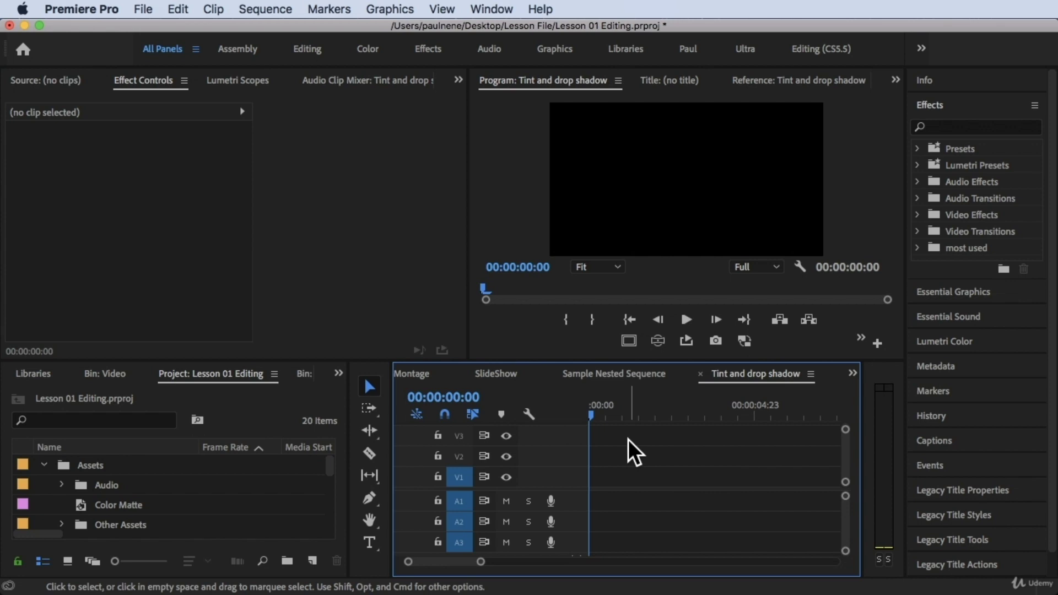
# Create a new legacy title named 'drop shadow'.
pyautogui.click(253, 248)
pyautogui.click(177, 9)
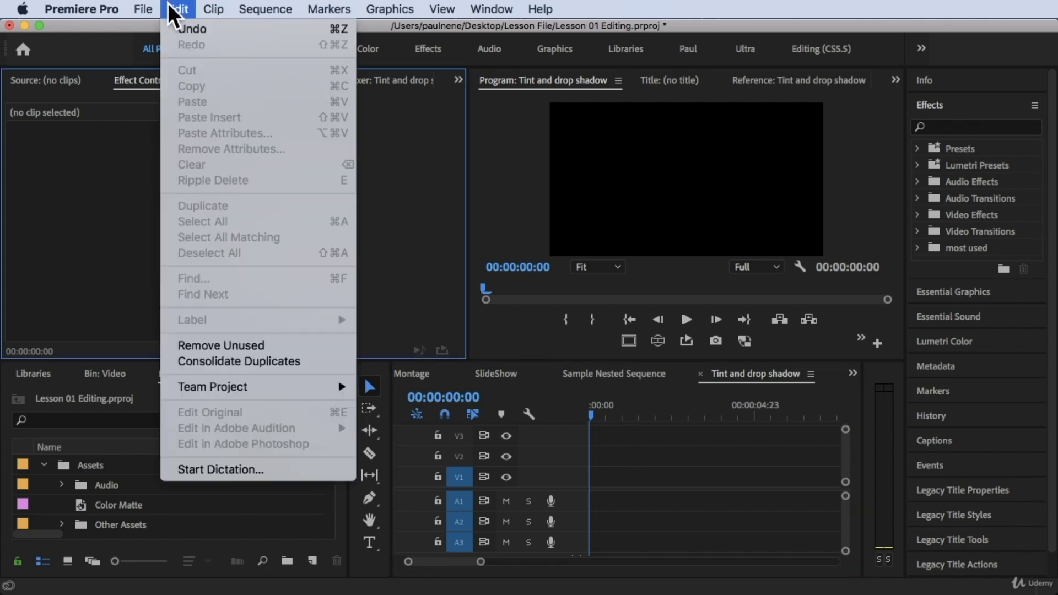
pyautogui.moveTo(143, 9)
pyautogui.moveTo(215, 33)
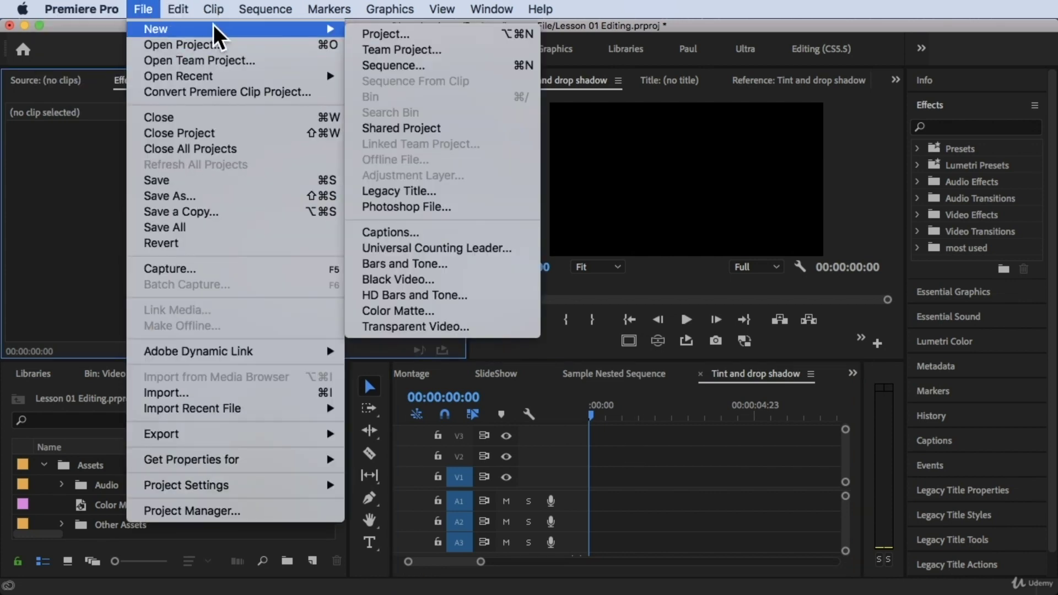
pyautogui.click(420, 191)
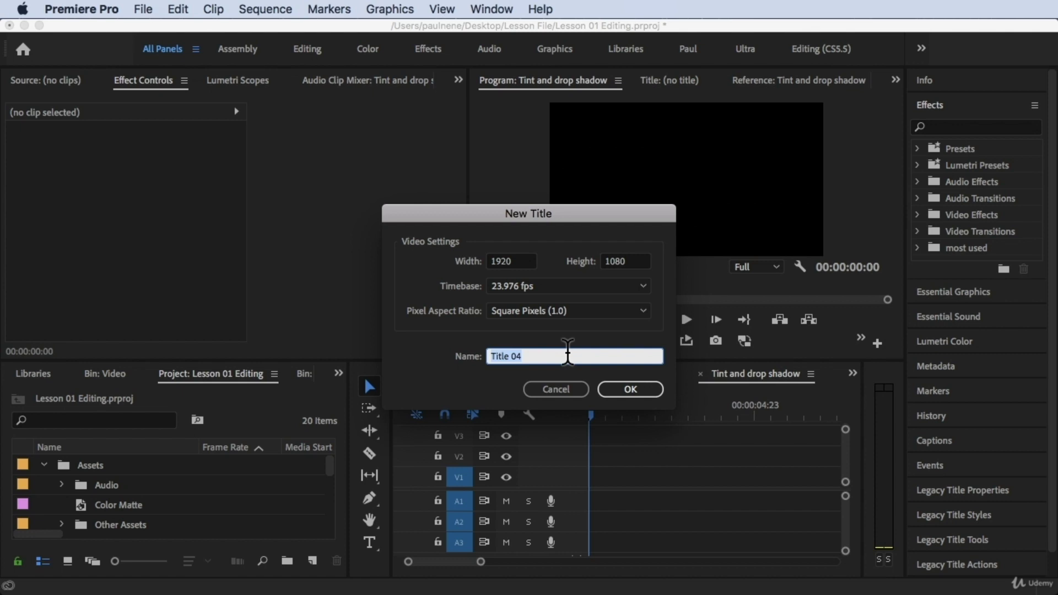
pyautogui.write('drop shadow')
pyautogui.press('Return')
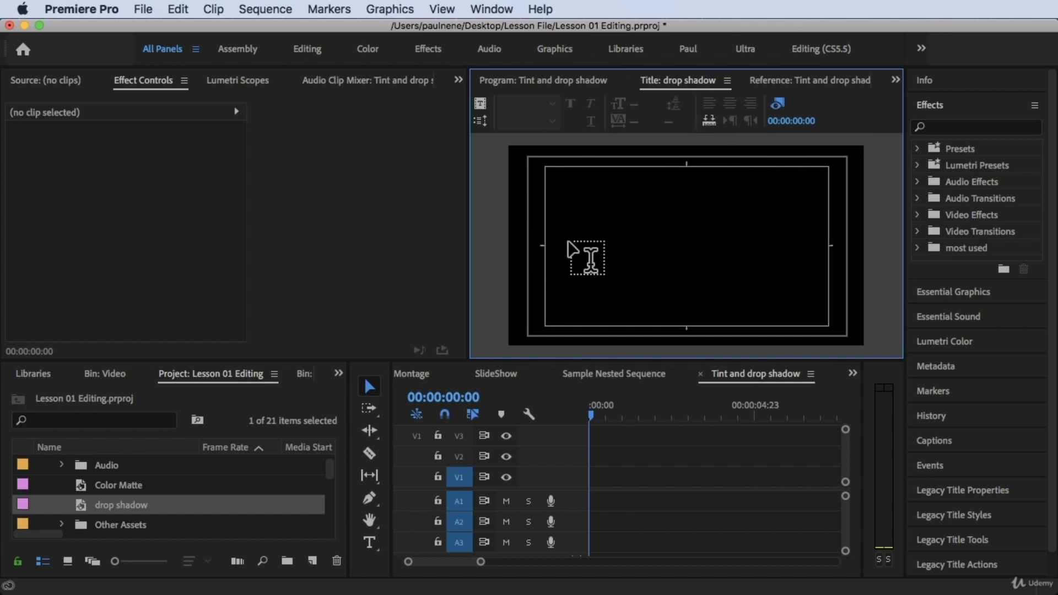
# Type the title text 'Drop Shadow' on the title canvas.
pyautogui.click(616, 231)
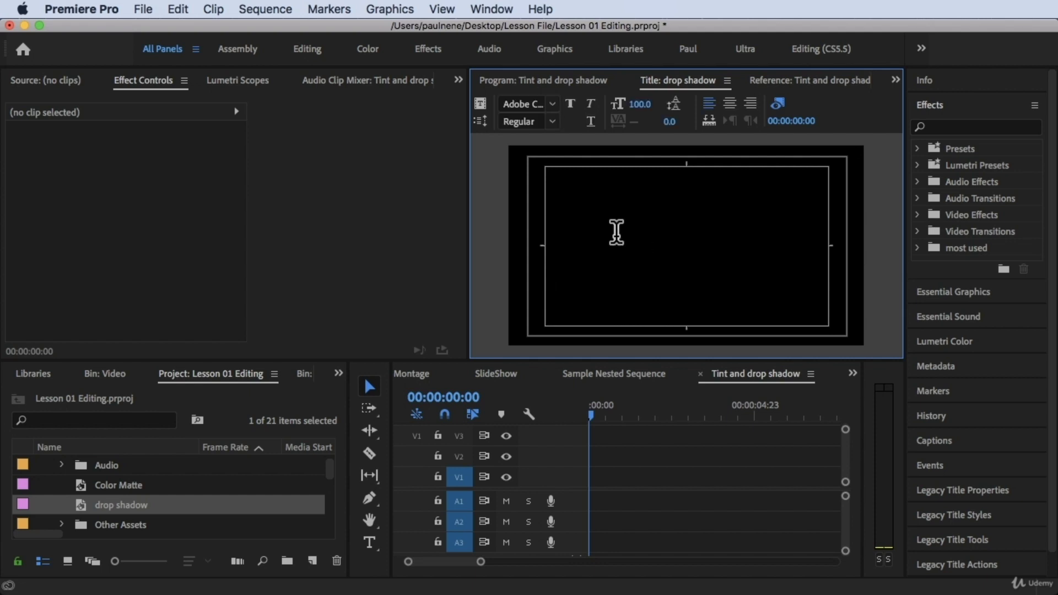
pyautogui.write('Drop')
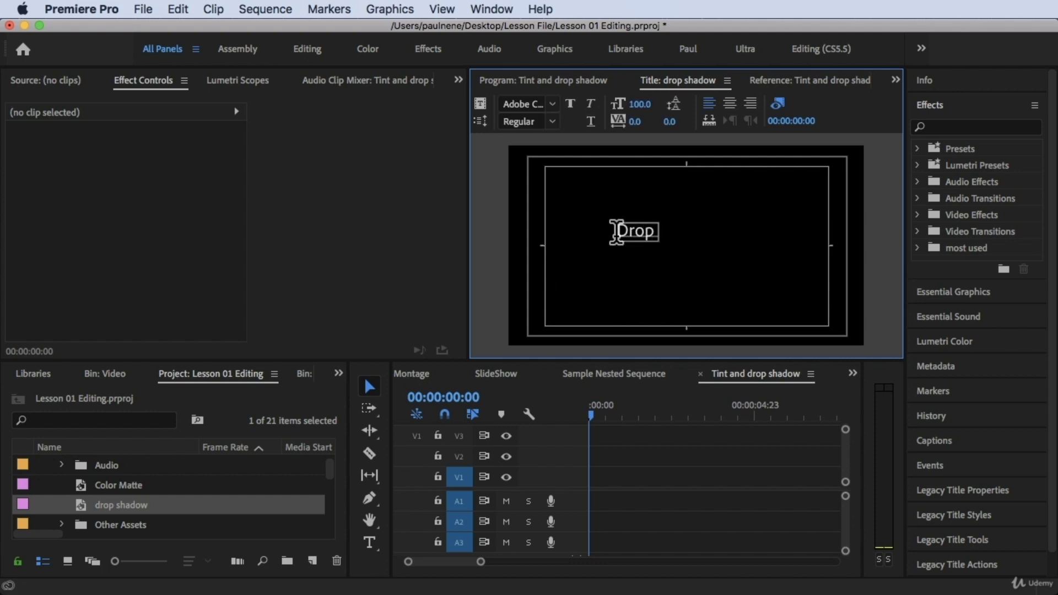
pyautogui.press('BackSpace')
pyautogui.press('BackSpace')
pyautogui.press('BackSpace')
pyautogui.write('Shadow')
# Make the whole title text Bold at font size 222.
pyautogui.press('super+a')
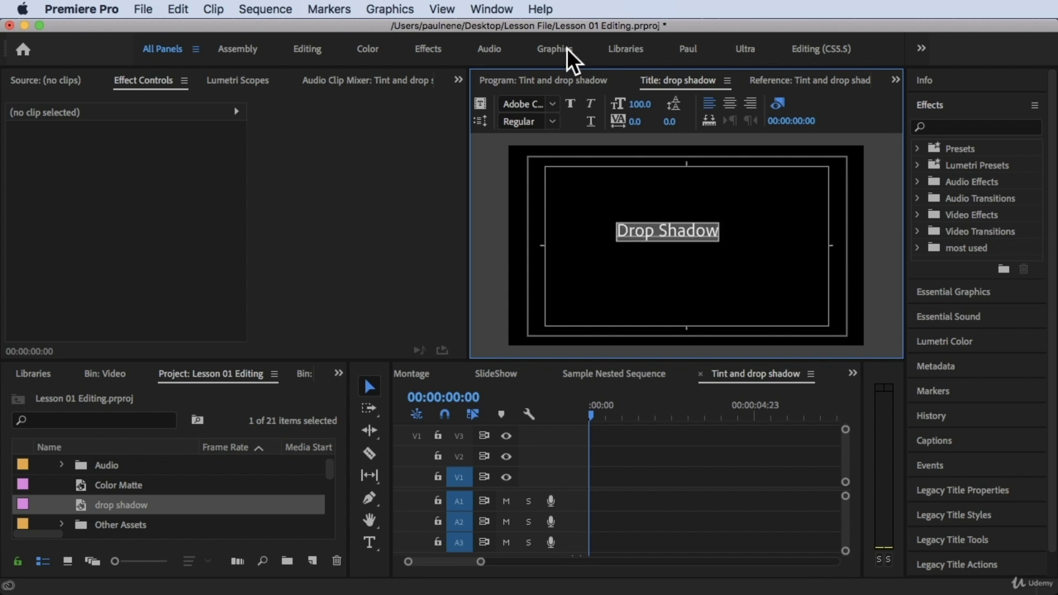
pyautogui.click(550, 120)
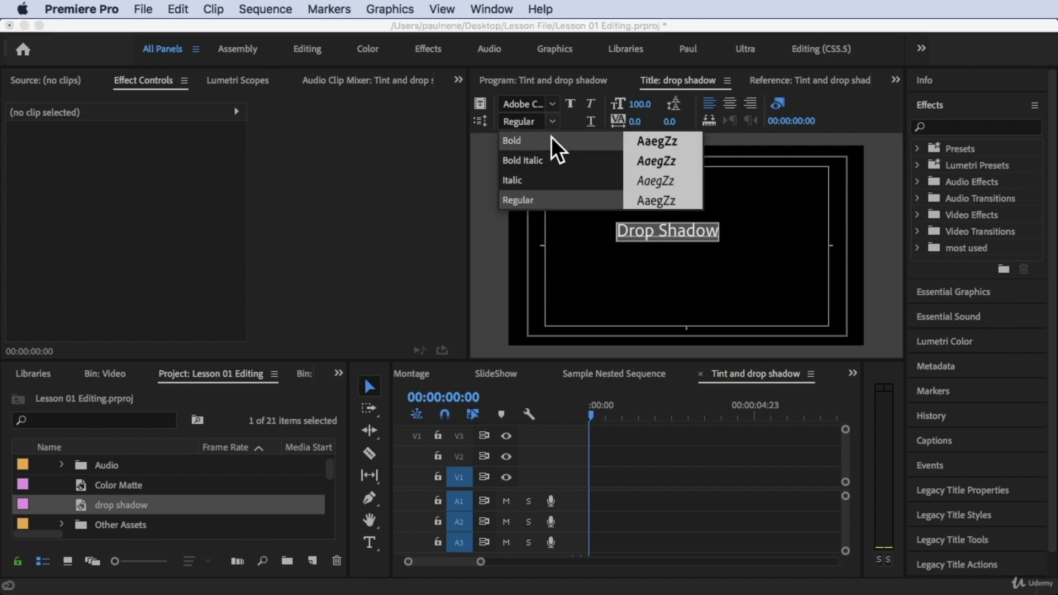
pyautogui.click(532, 137)
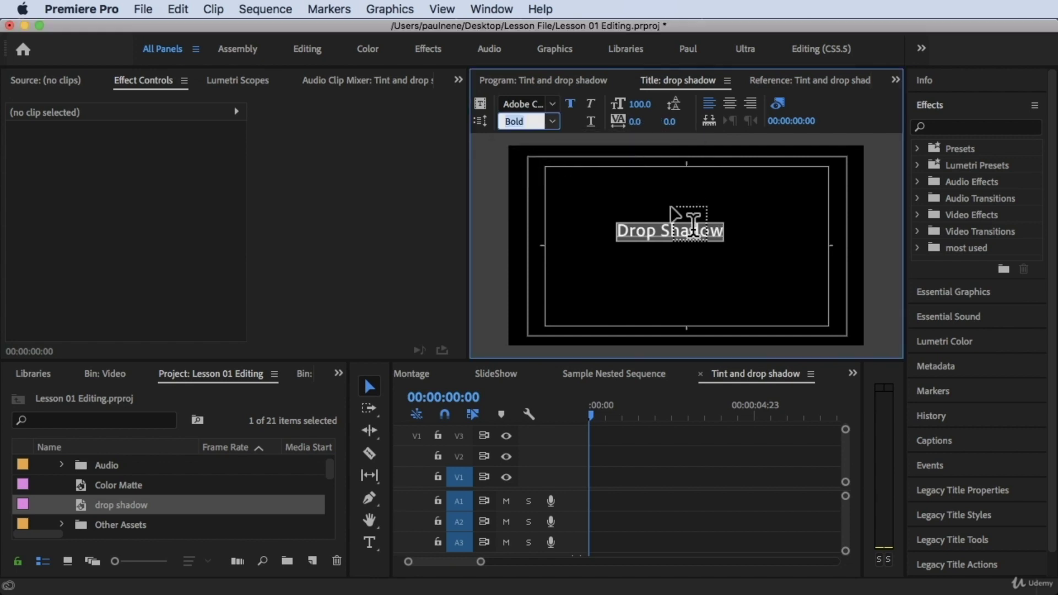
pyautogui.click(640, 107)
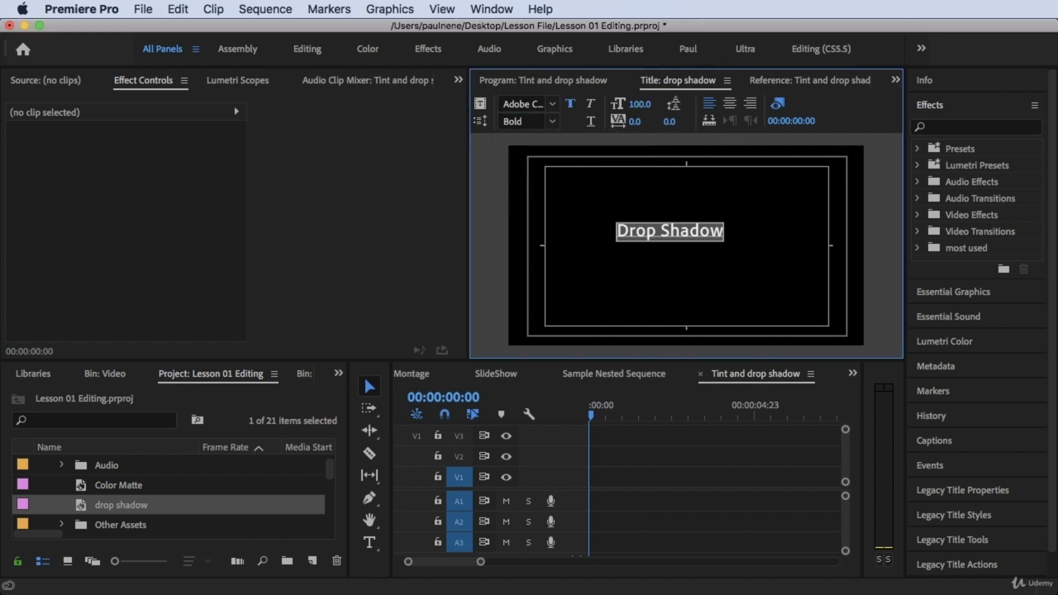
pyautogui.moveTo(640, 107)
pyautogui.mouseDown()
pyautogui.moveTo(695, 107)
pyautogui.moveTo(653, 110)
pyautogui.mouseUp()
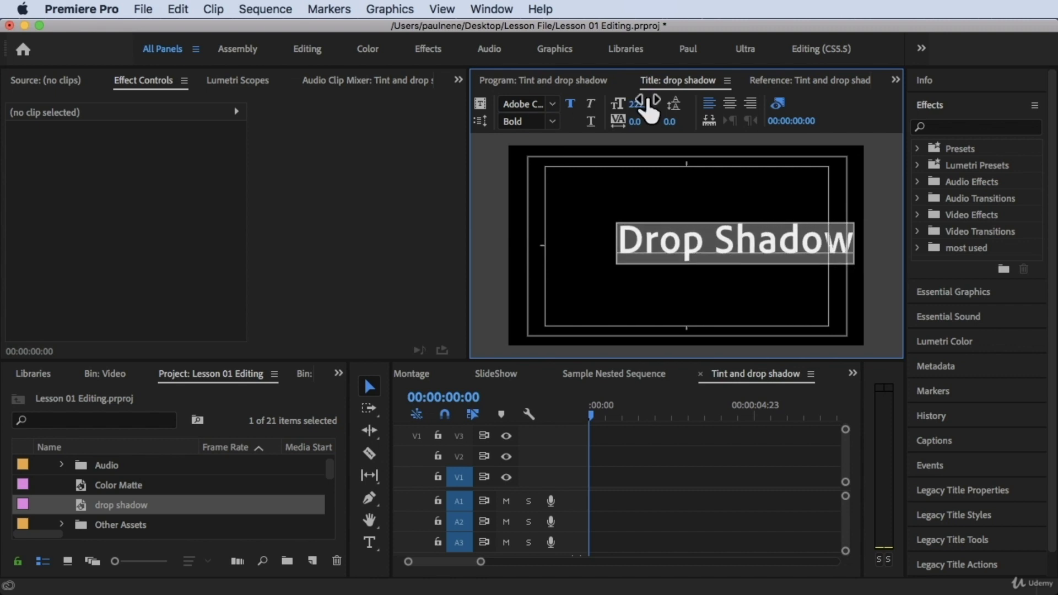
# Centre the Drop Shadow text horizontally in the frame.
pyautogui.scroll(-2, 973, 444)
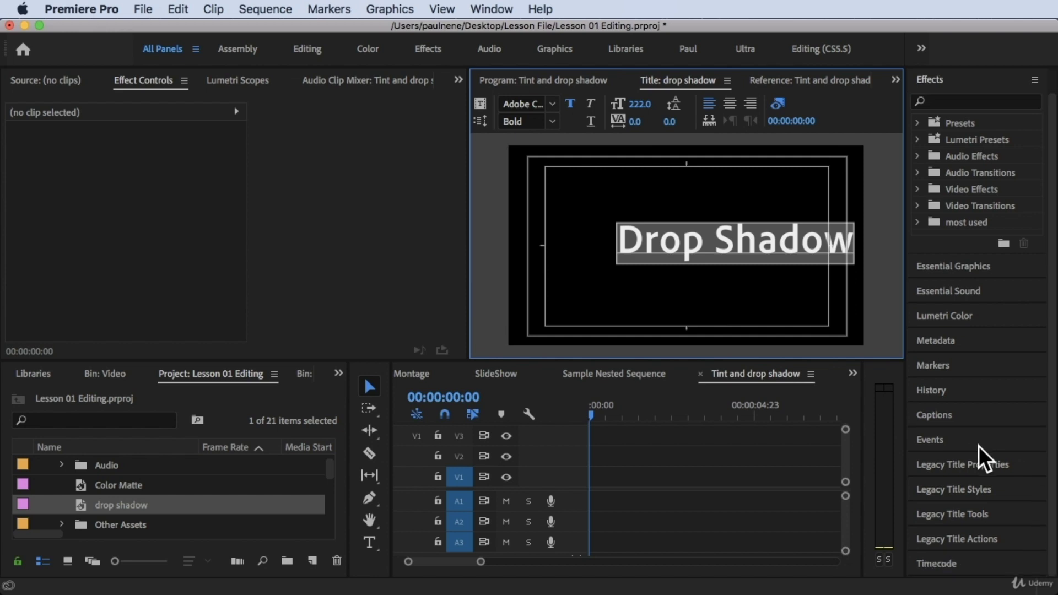
pyautogui.click(948, 547)
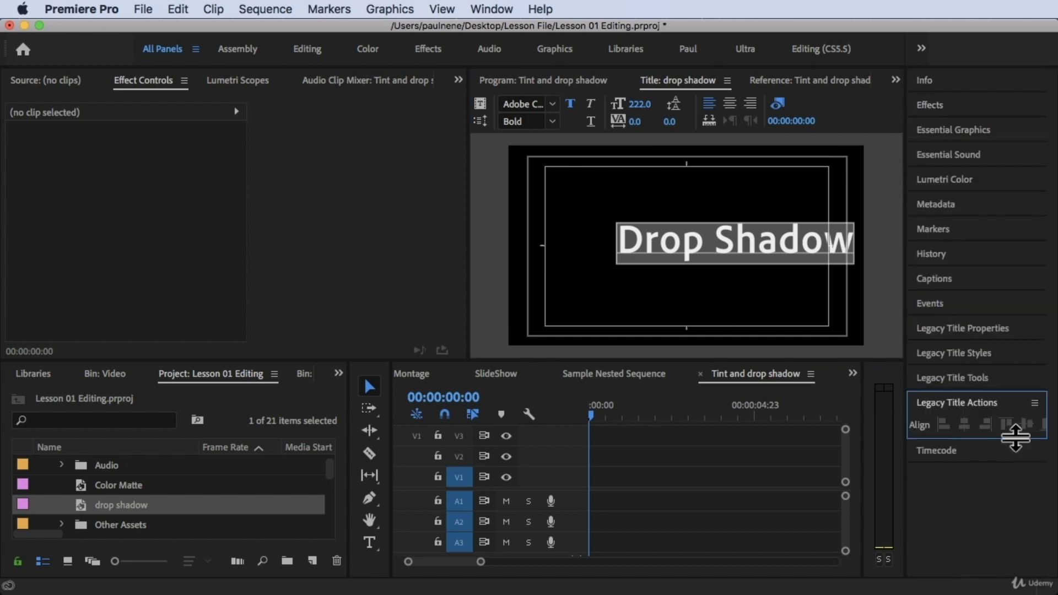
pyautogui.moveTo(1016, 438); pyautogui.dragTo(1016, 464)
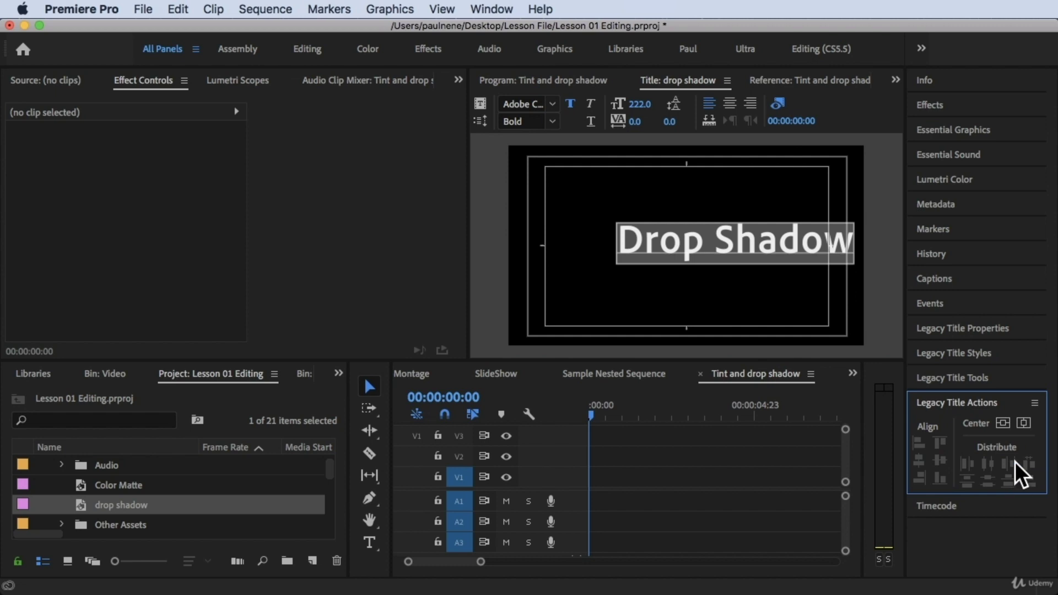
pyautogui.click(1019, 422)
pyautogui.click(715, 237)
pyautogui.click(716, 237)
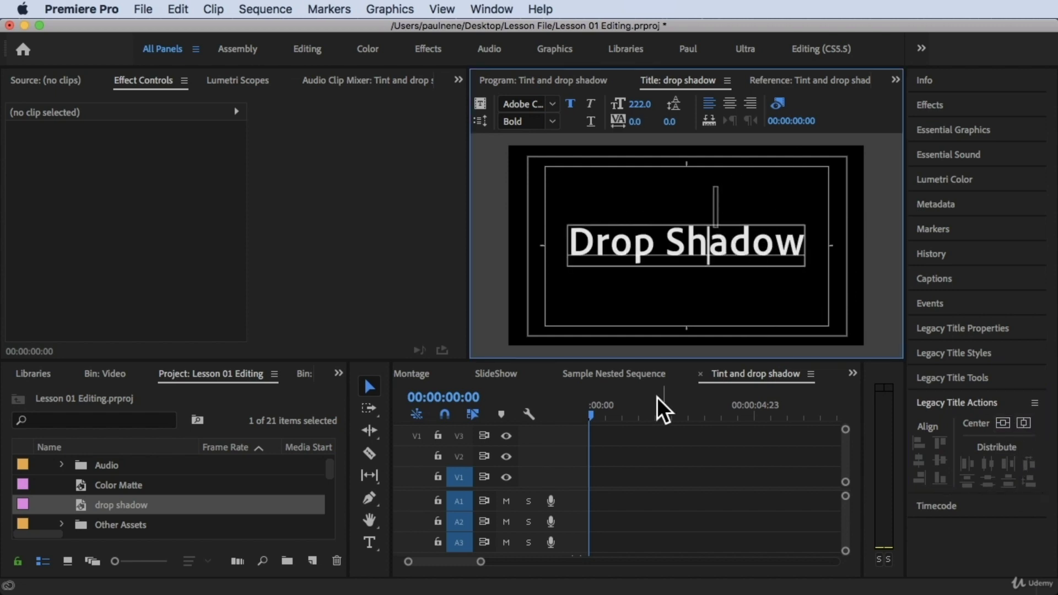
pyautogui.click(538, 409)
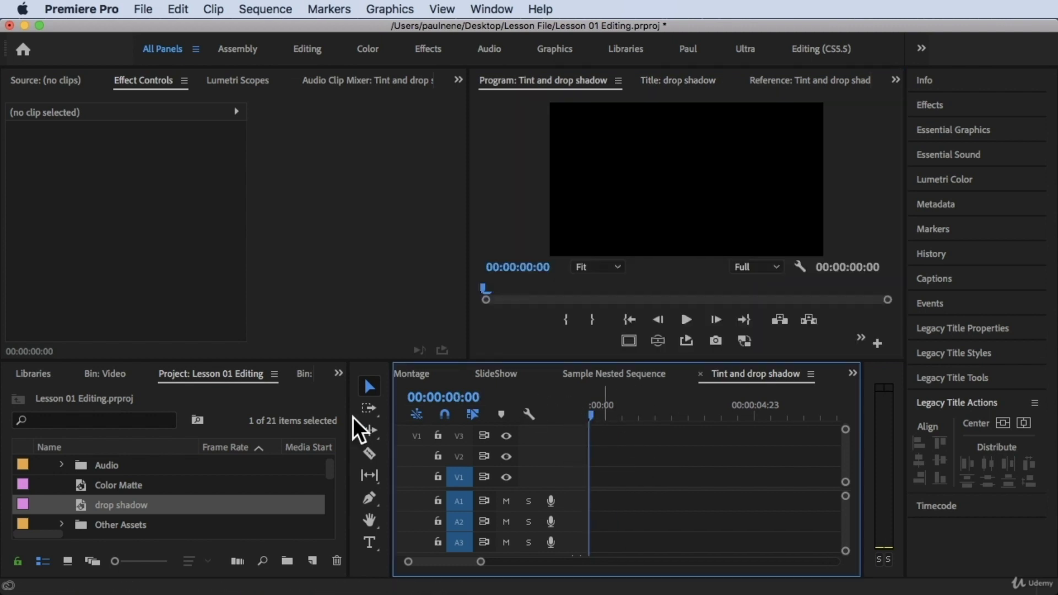
# Put the drop shadow title at 00:00 in the timeline, then move it to track V2.
pyautogui.click(119, 505)
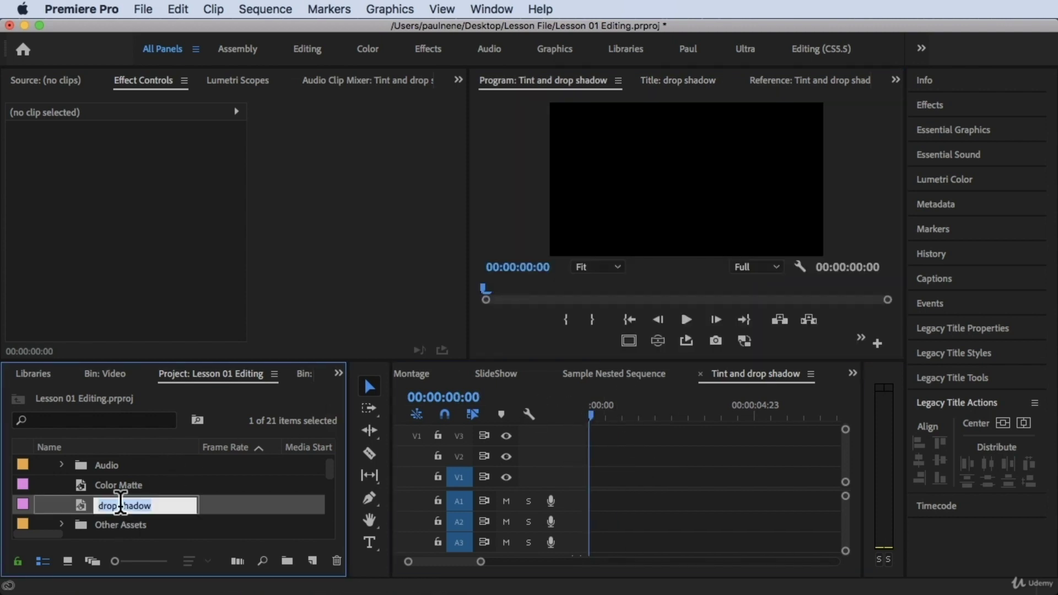
pyautogui.doubleClick(86, 506)
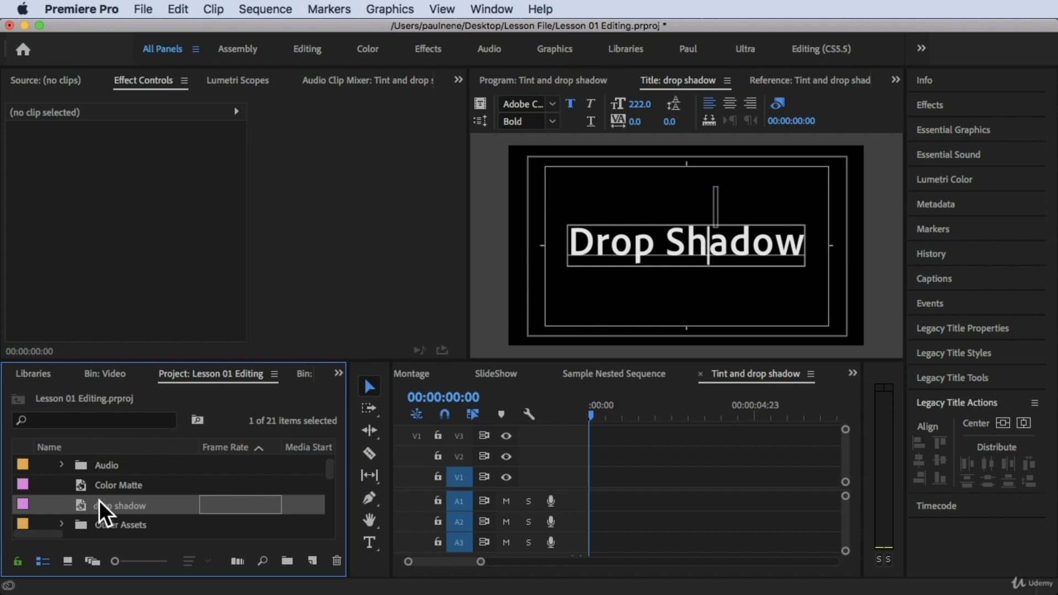
pyautogui.moveTo(99, 500); pyautogui.dragTo(576, 472)
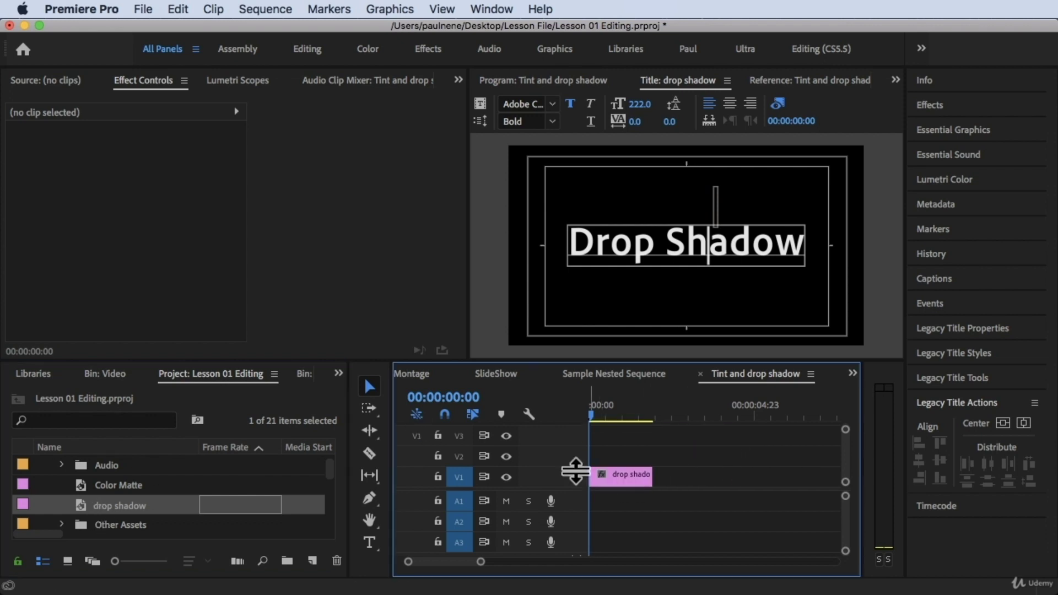
pyautogui.moveTo(610, 406); pyautogui.dragTo(594, 405)
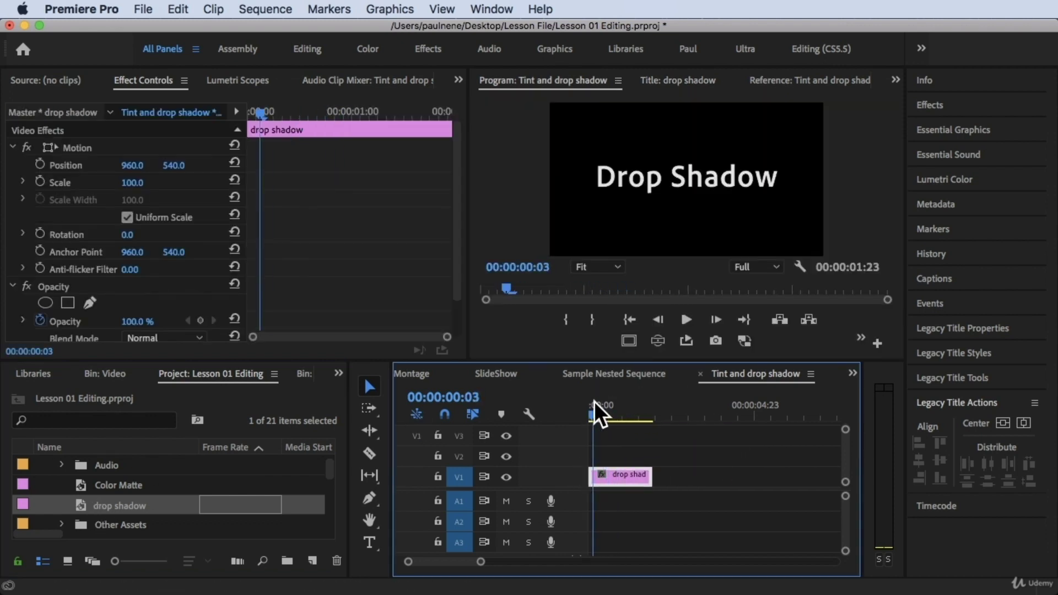
pyautogui.press('space')
pyautogui.press('space')
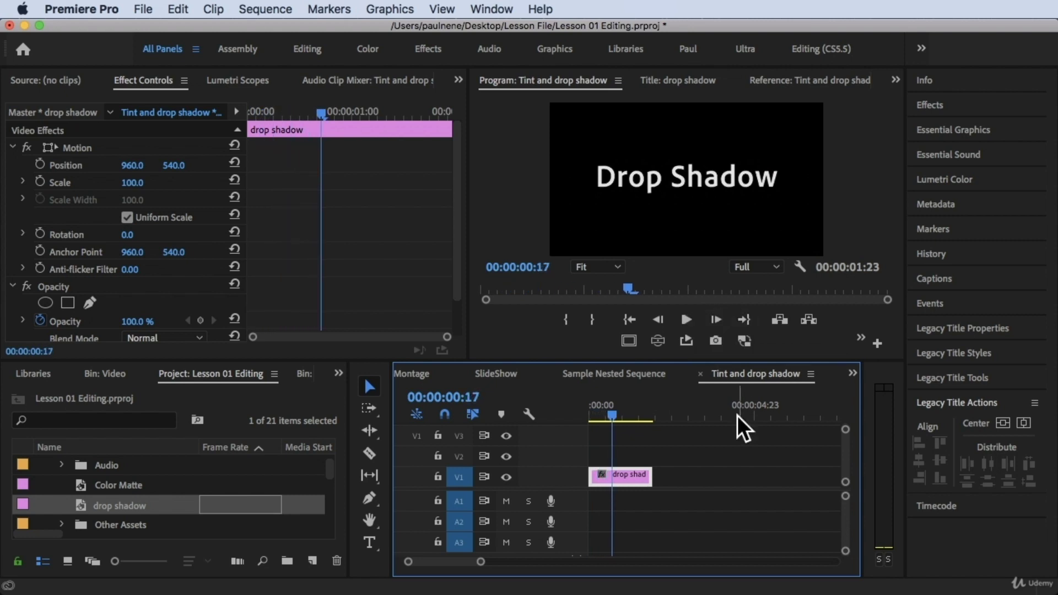
pyautogui.moveTo(622, 485); pyautogui.dragTo(628, 462)
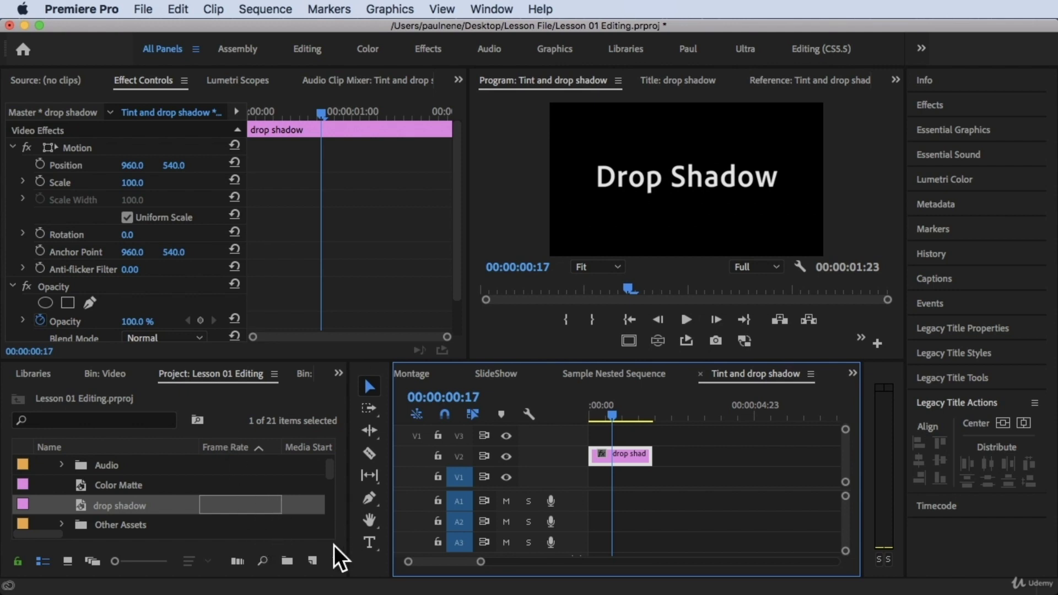
# Create a light blue 1920×1080 Color Matte and place it on V1 beneath the title.
pyautogui.click(313, 560)
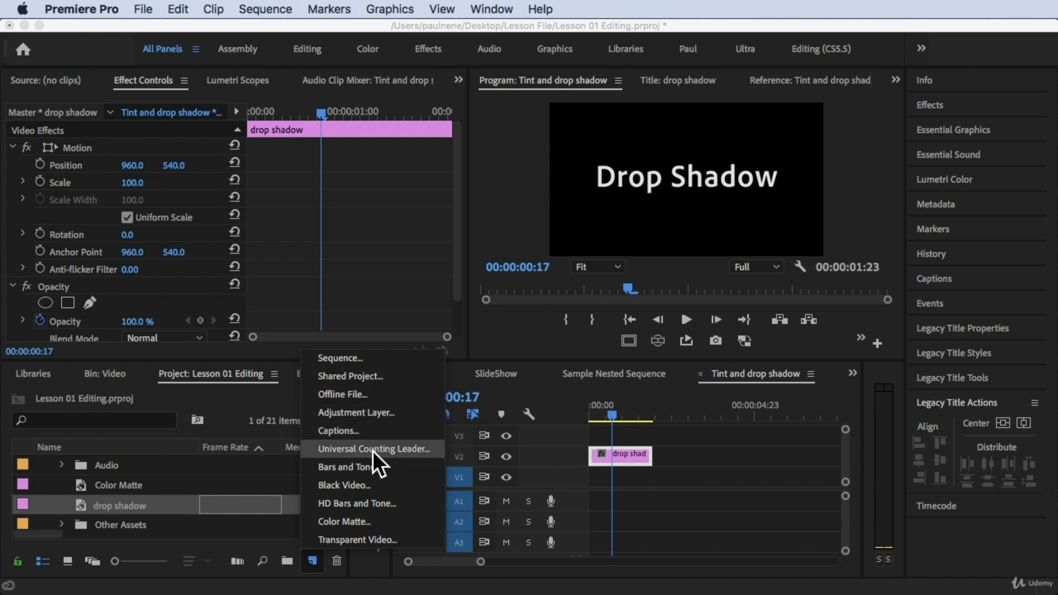
pyautogui.click(371, 521)
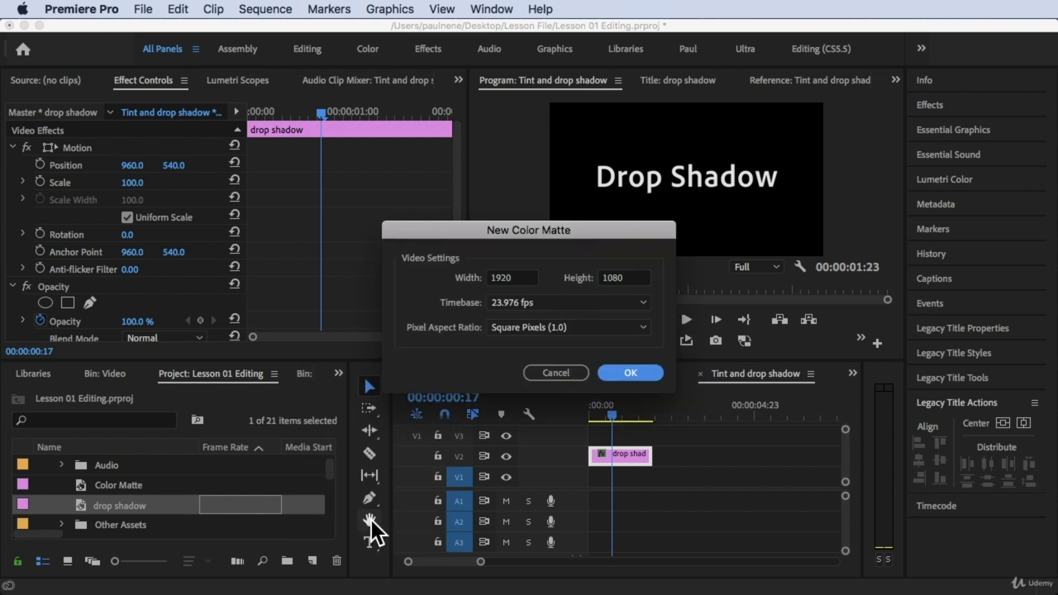
pyautogui.click(632, 372)
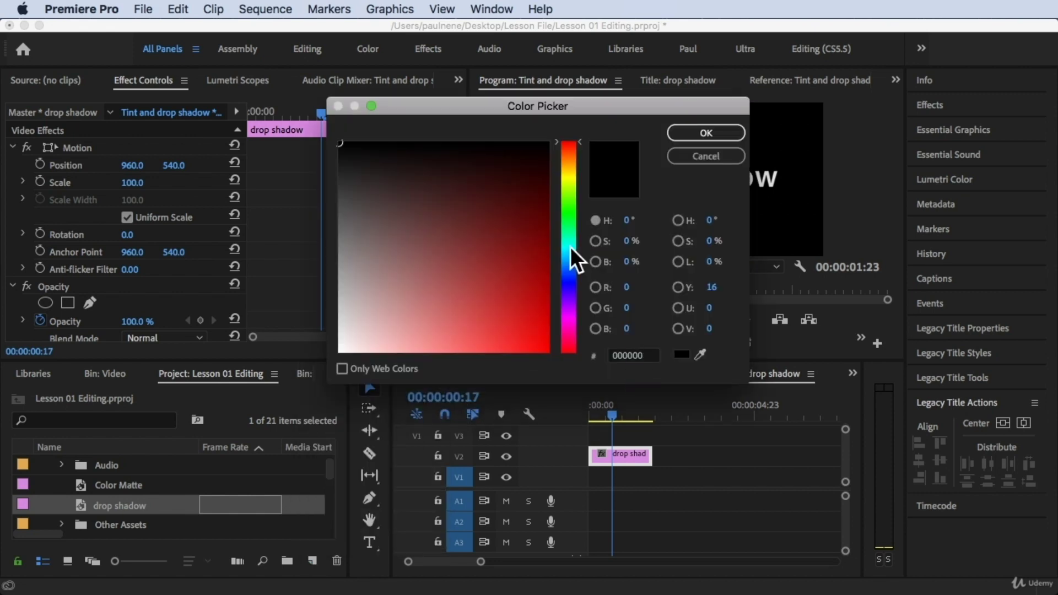
pyautogui.click(486, 272)
pyautogui.click(569, 263)
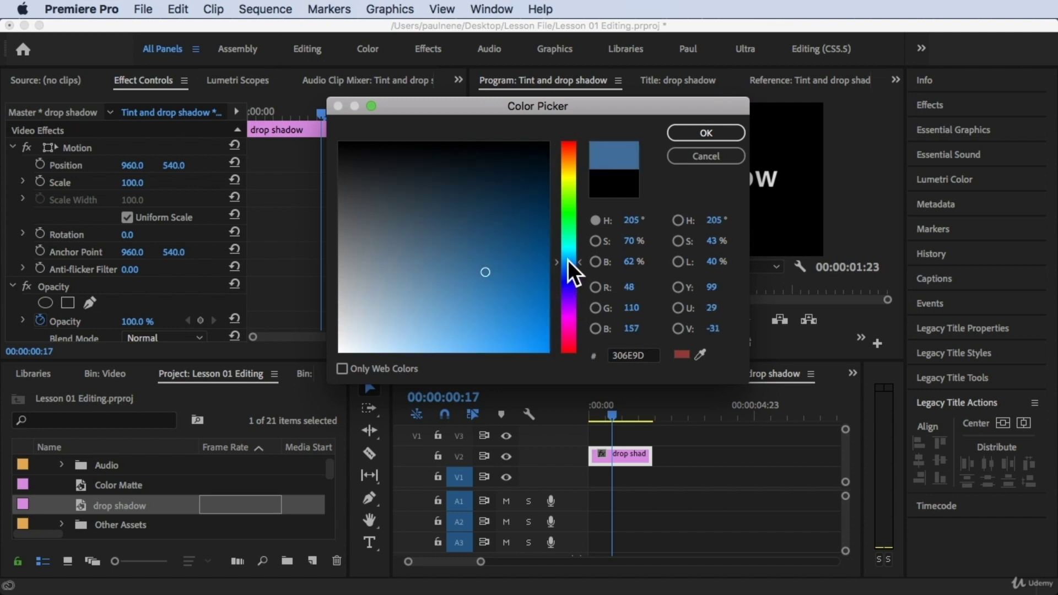
pyautogui.moveTo(470, 293)
pyautogui.mouseDown()
pyautogui.moveTo(488, 291)
pyautogui.moveTo(442, 356)
pyautogui.moveTo(481, 352)
pyautogui.mouseUp()
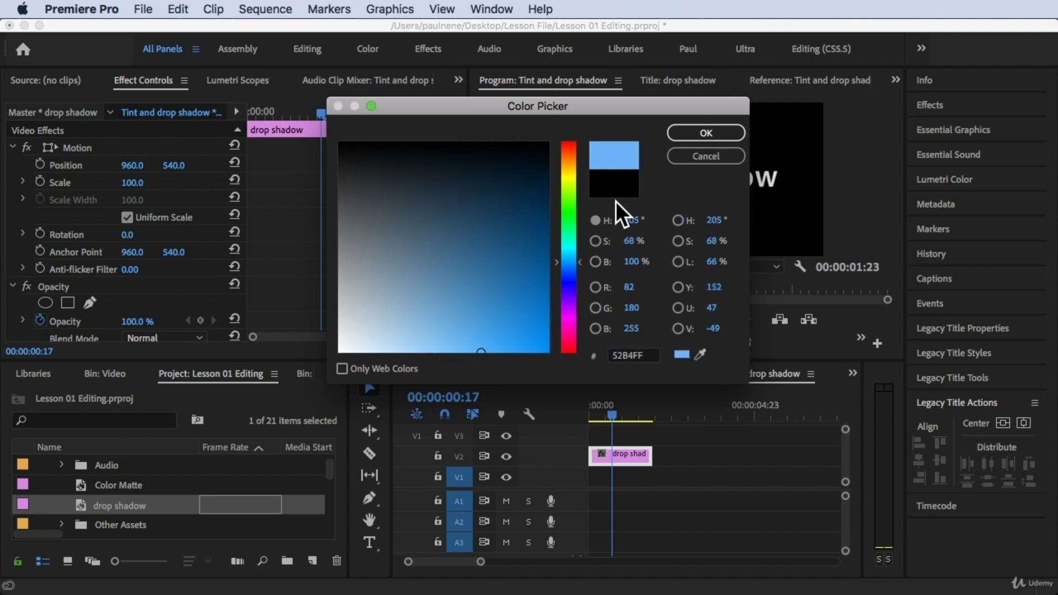
pyautogui.click(699, 134)
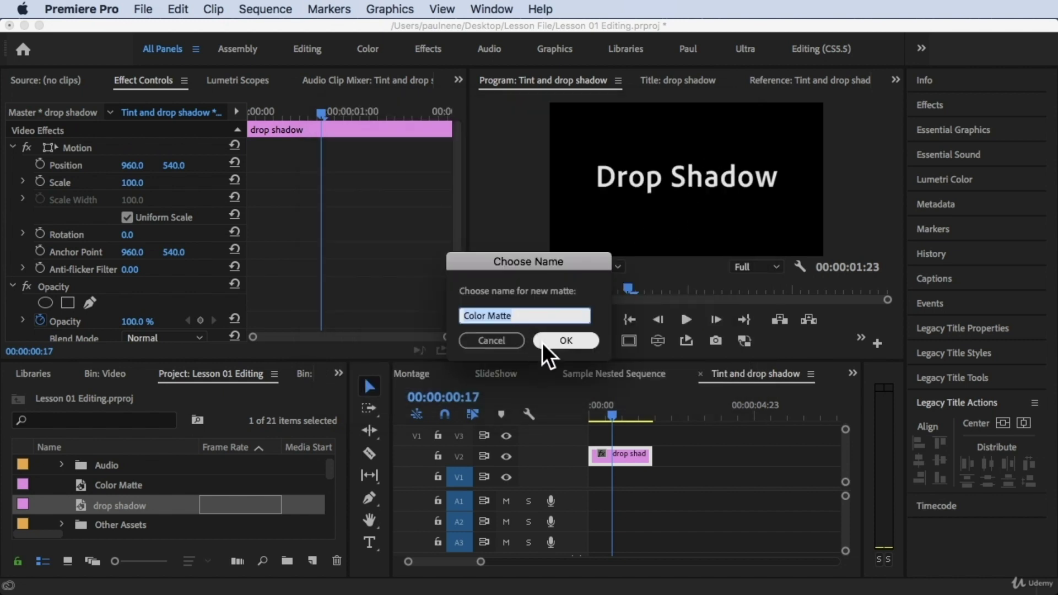
pyautogui.click(565, 340)
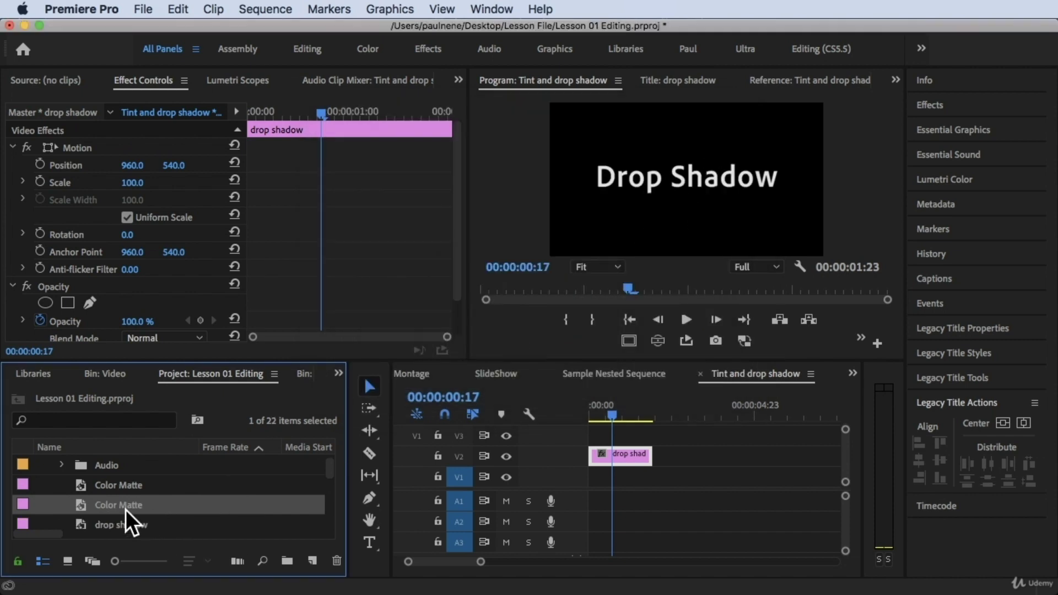
pyautogui.moveTo(125, 508); pyautogui.dragTo(575, 473)
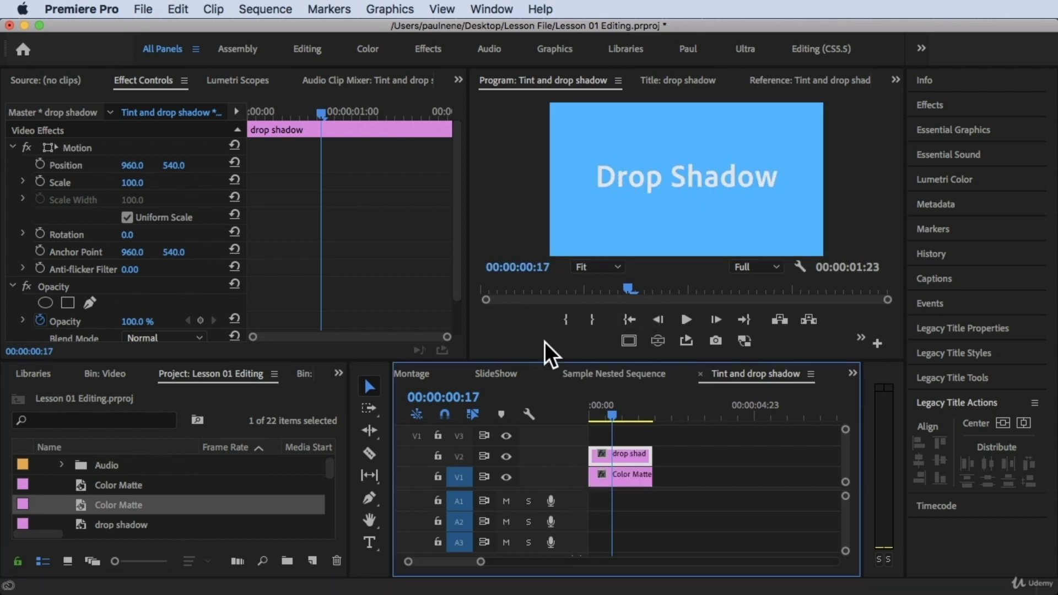
# Select the title clip and search the Effects panel for 'drop sha'.
pyautogui.click(618, 477)
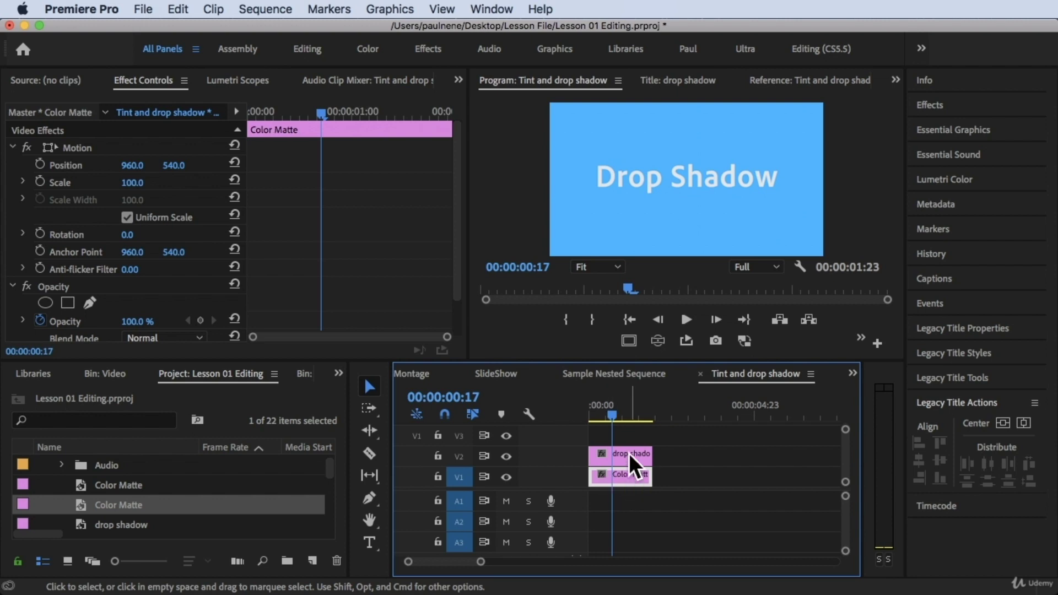
pyautogui.click(630, 455)
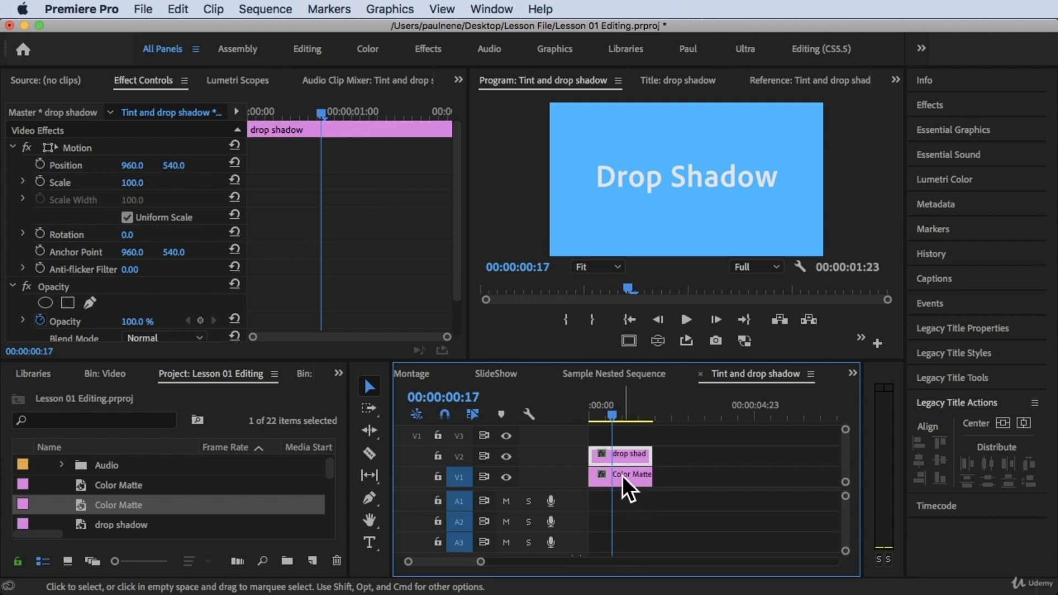
pyautogui.click(624, 478)
pyautogui.click(626, 458)
pyautogui.click(950, 106)
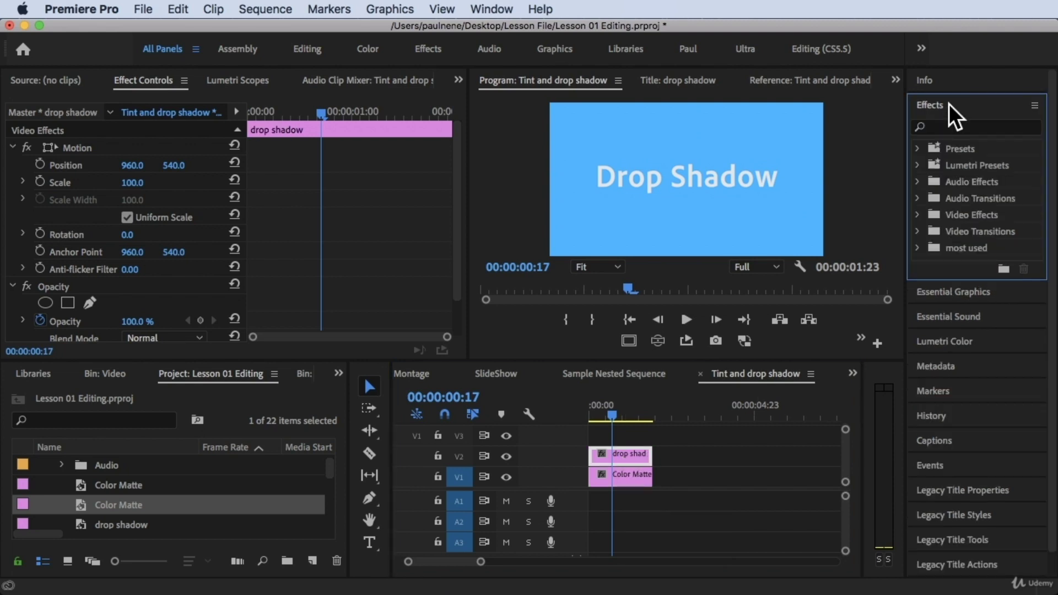
pyautogui.click(962, 126)
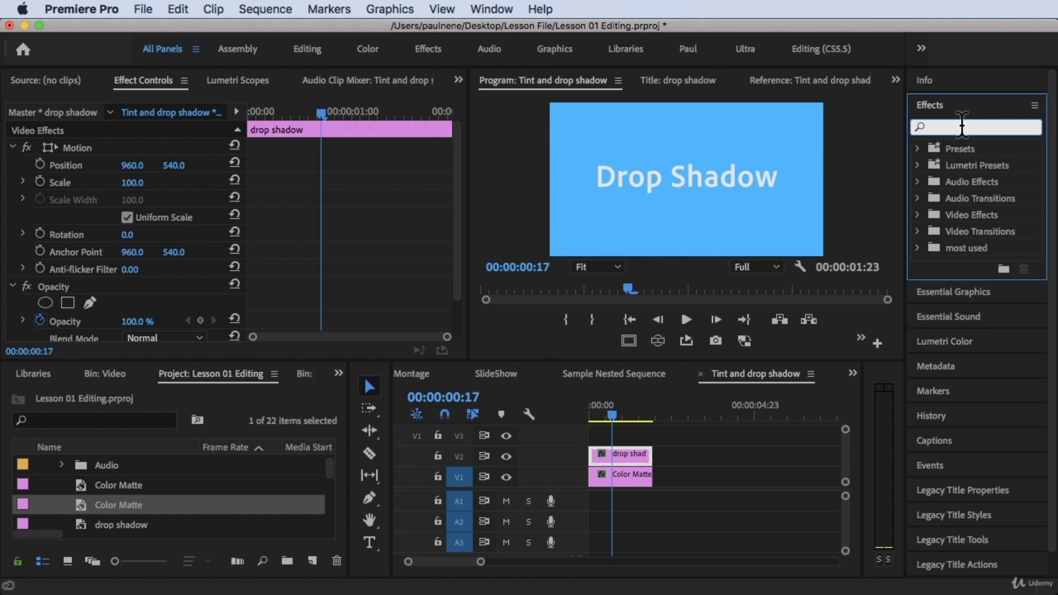
pyautogui.write('drop')
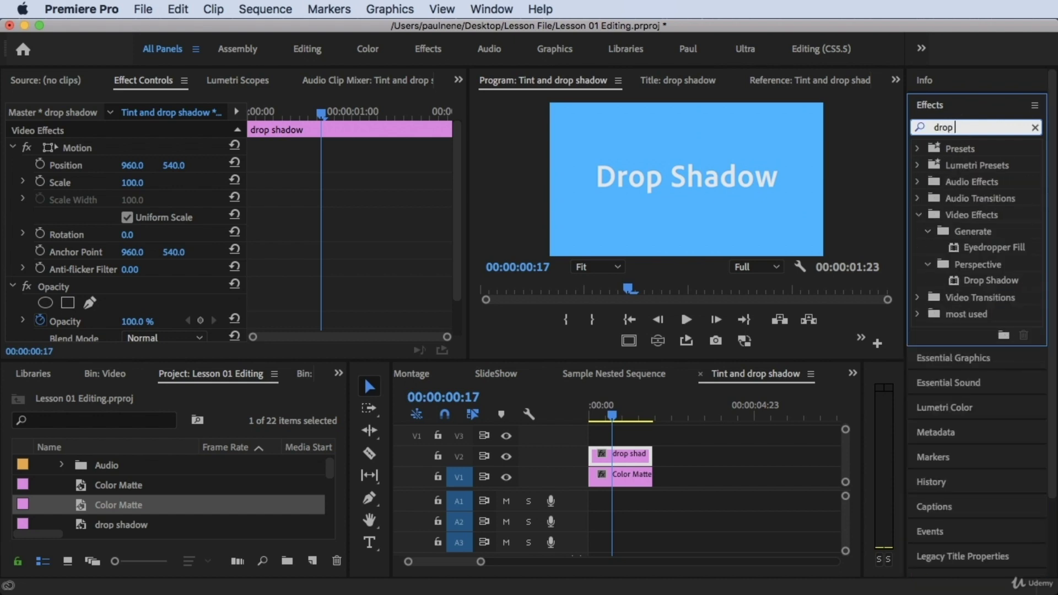
pyautogui.write(' shadow')
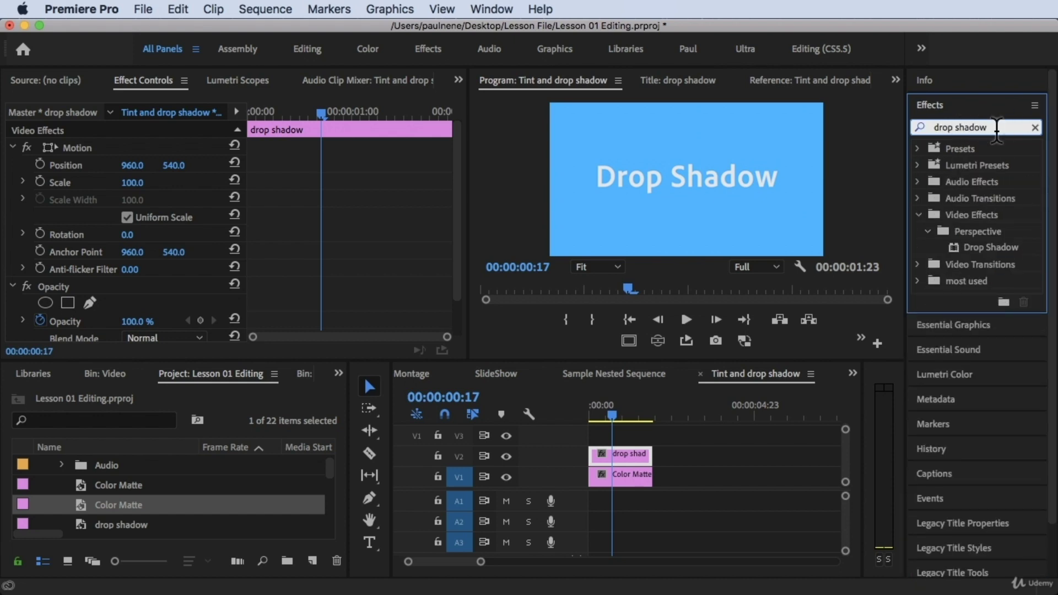
# Apply the Perspective > Drop Shadow effect to the title clip on V2.
pyautogui.click(998, 248)
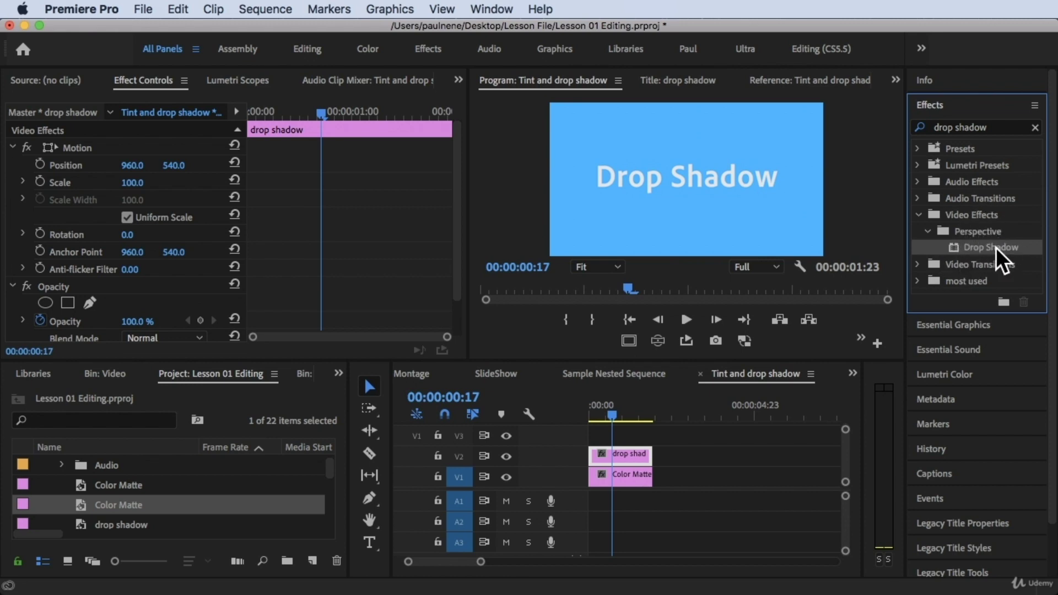
pyautogui.moveTo(996, 251); pyautogui.dragTo(616, 451)
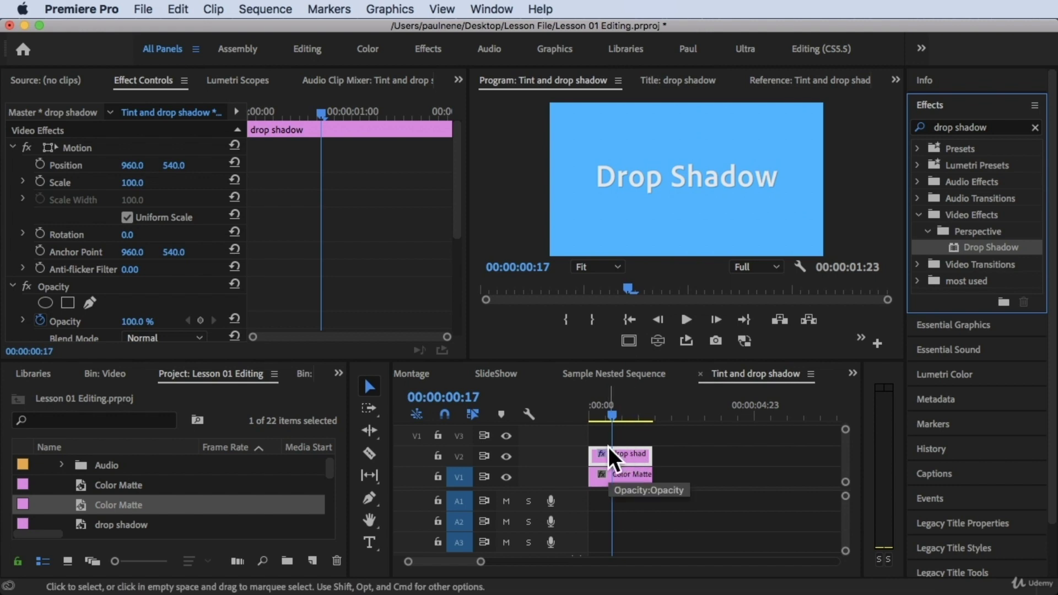
pyautogui.click(628, 455)
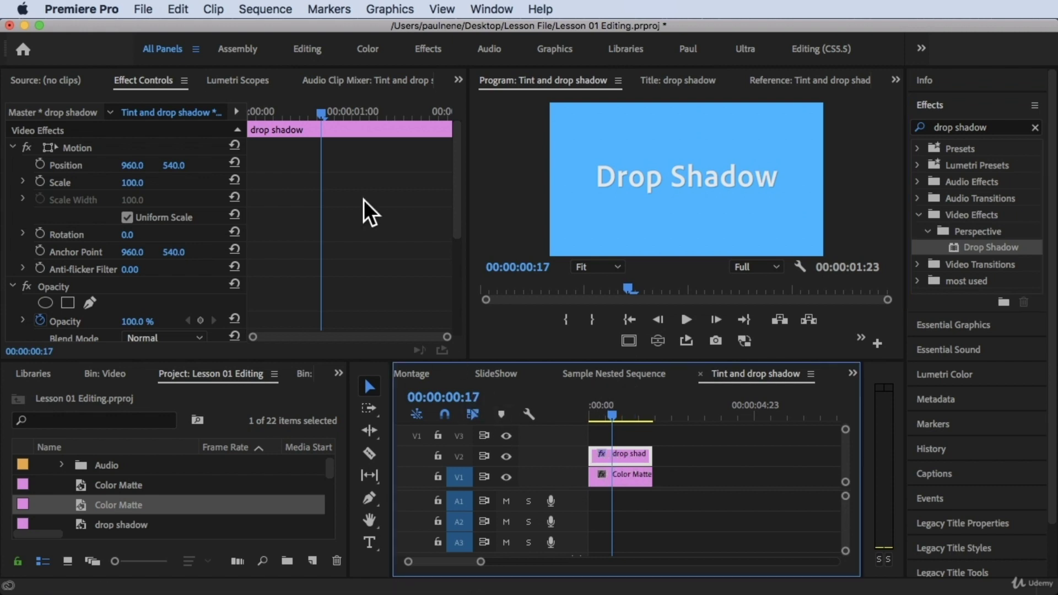
pyautogui.click(147, 86)
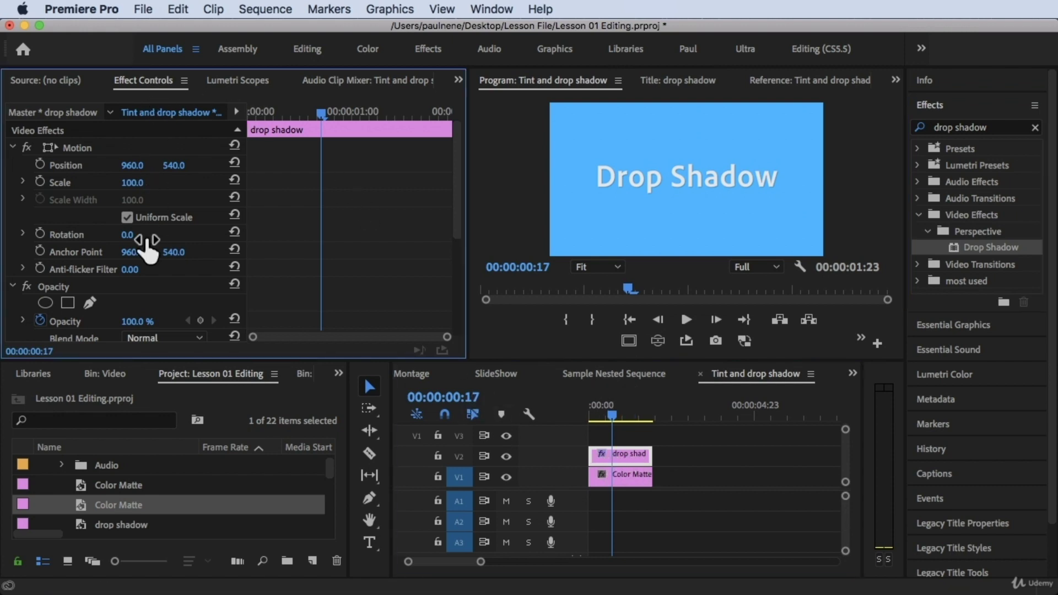
# Adjust the Drop Shadow Distance in Effect Controls until it reads 153.
pyautogui.scroll(-5, 146, 242)
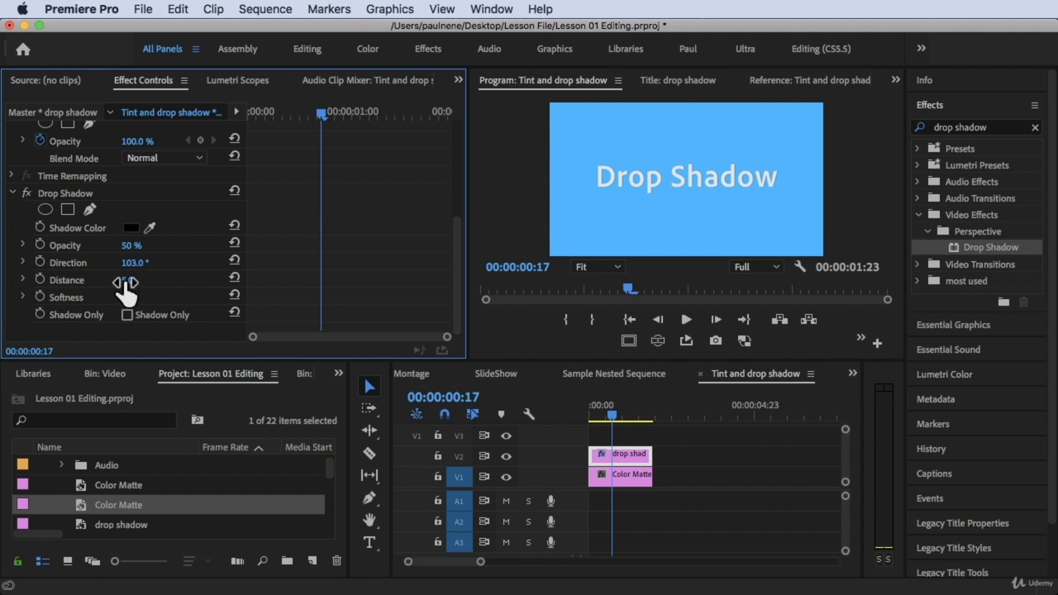
pyautogui.moveTo(126, 283)
pyautogui.mouseDown()
pyautogui.moveTo(165, 283)
pyautogui.moveTo(104, 283)
pyautogui.mouseUp()
pyautogui.moveTo(128, 280); pyautogui.dragTo(150, 280)
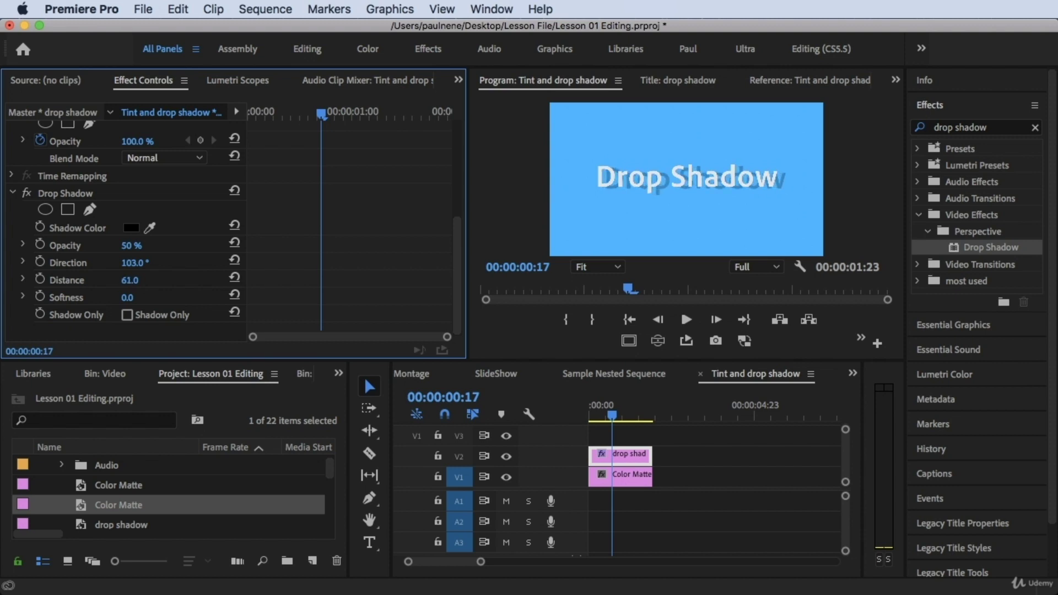
pyautogui.moveTo(130, 280); pyautogui.dragTo(348, 280)
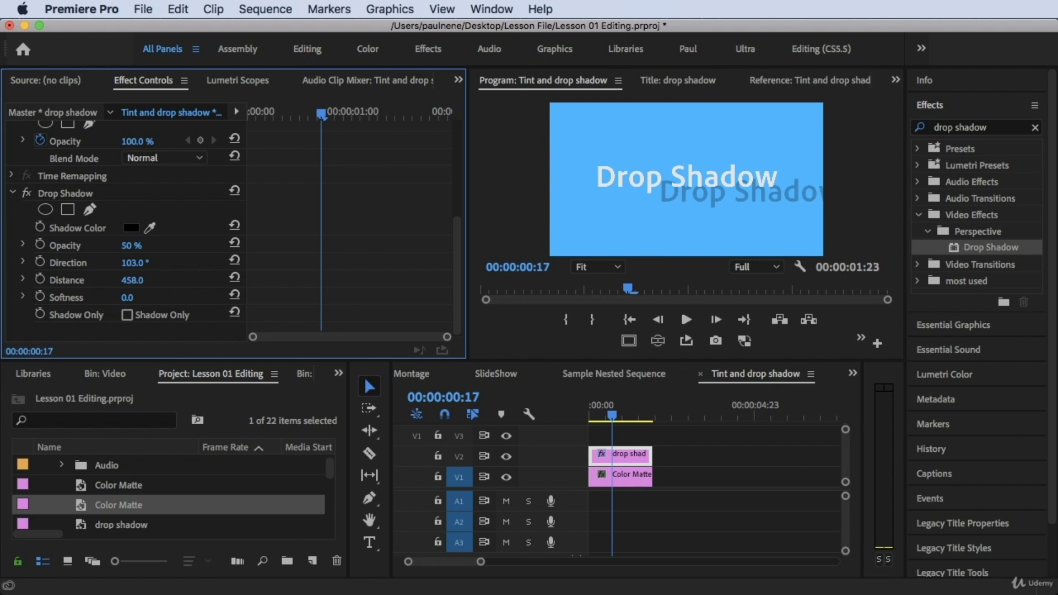
pyautogui.moveTo(348, 280); pyautogui.dragTo(183, 280)
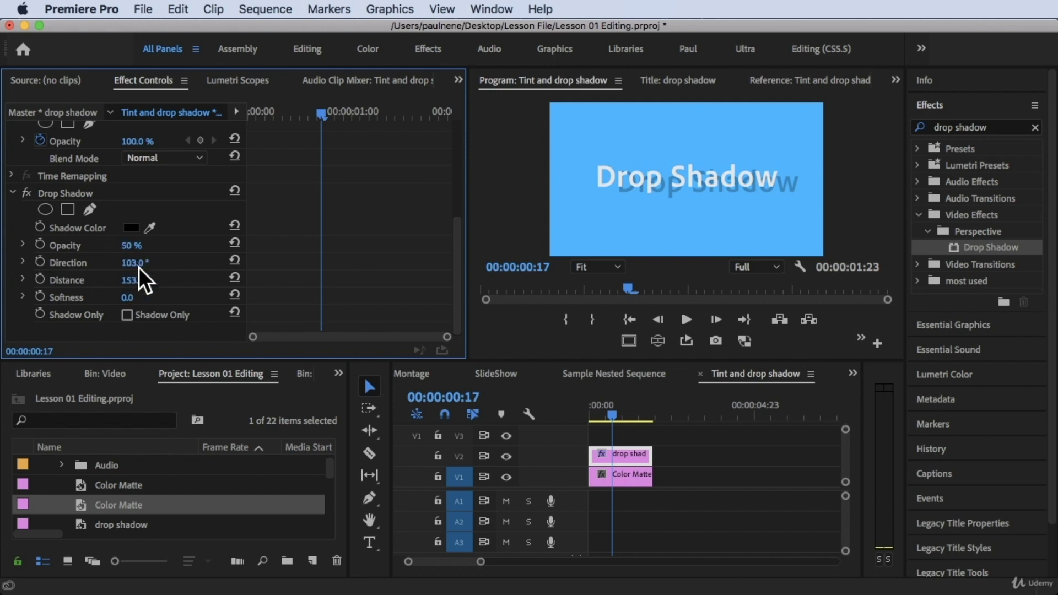
# Set the shadow Direction to 117° and its Opacity to 100%.
pyautogui.moveTo(134, 269)
pyautogui.mouseDown()
pyautogui.moveTo(258, 268)
pyautogui.moveTo(85, 269)
pyautogui.moveTo(149, 264)
pyautogui.mouseUp()
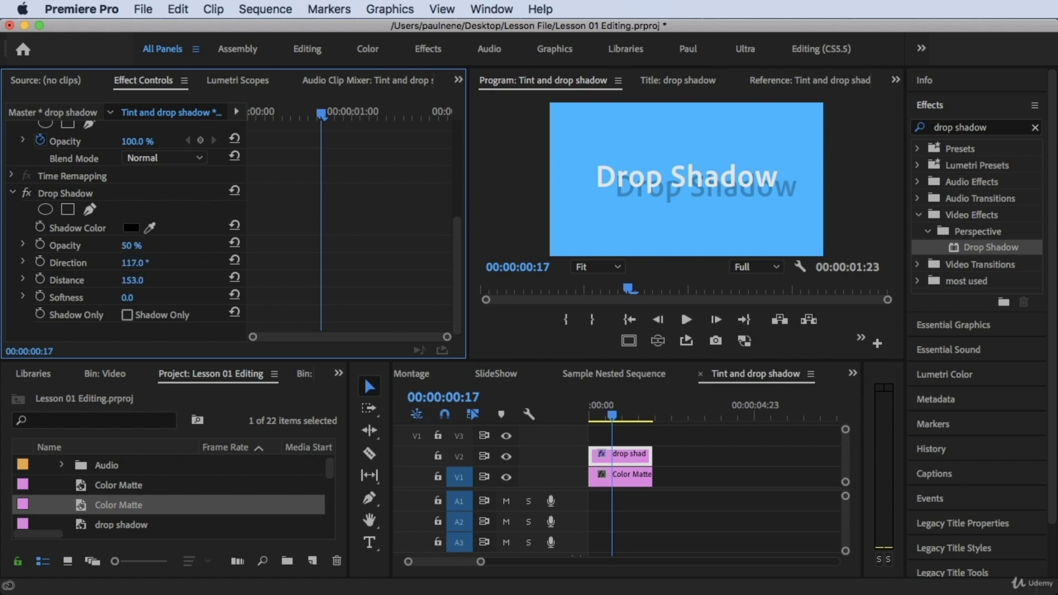
pyautogui.moveTo(132, 246); pyautogui.dragTo(160, 245)
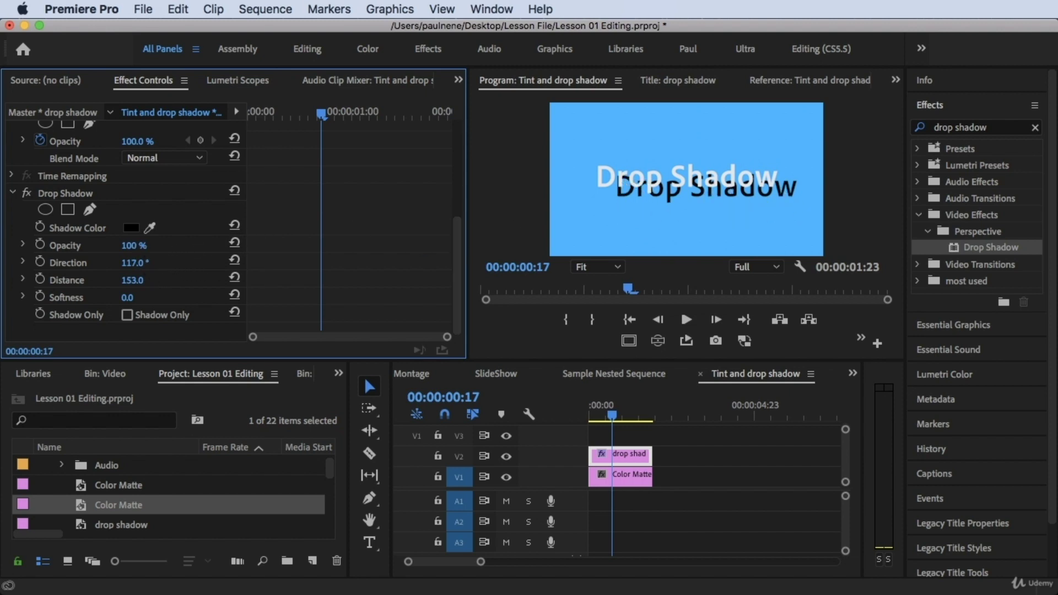
# Lower the shadow Opacity from 100% and enter exactly 50%.
pyautogui.moveTo(132, 245)
pyautogui.mouseDown()
pyautogui.moveTo(91, 245)
pyautogui.moveTo(145, 252)
pyautogui.mouseUp()
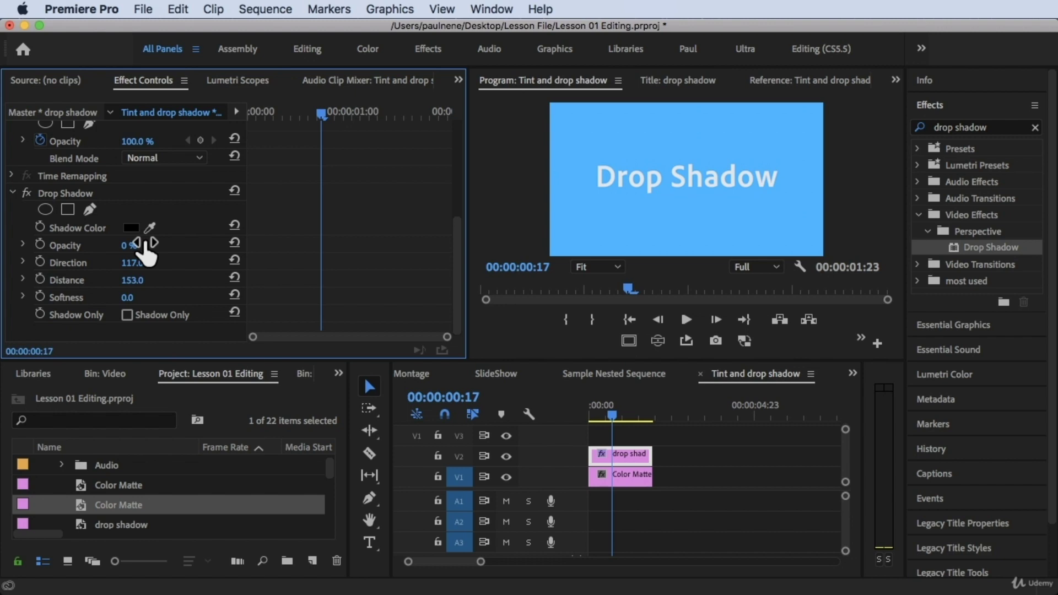
pyautogui.moveTo(146, 251); pyautogui.dragTo(152, 251)
pyautogui.write('50')
pyautogui.press('Return')
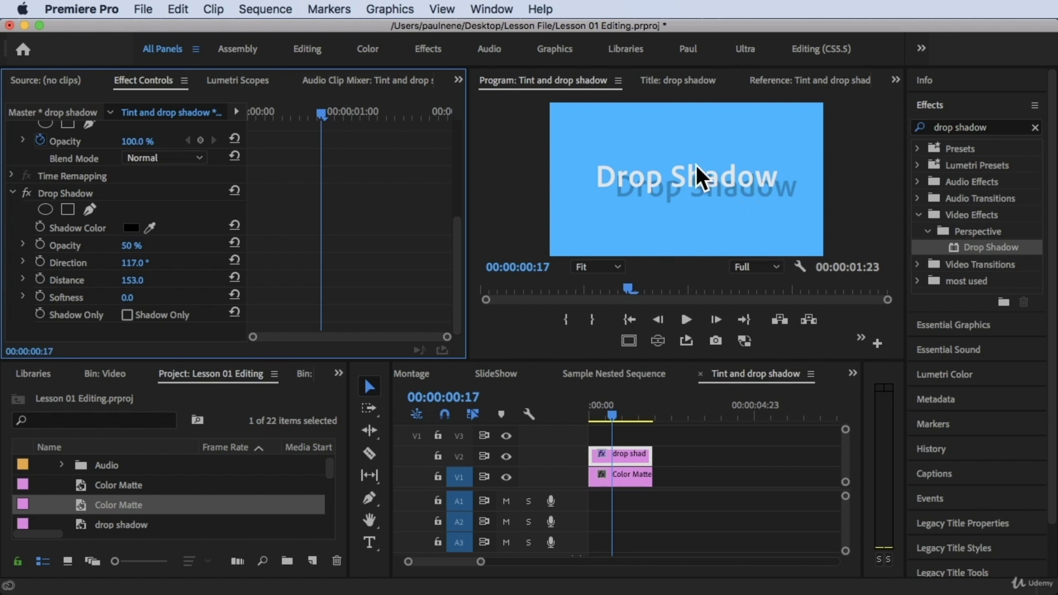
# Try reddish, green and magenta shadow colours, ending on near-black 0E100D.
pyautogui.click(131, 229)
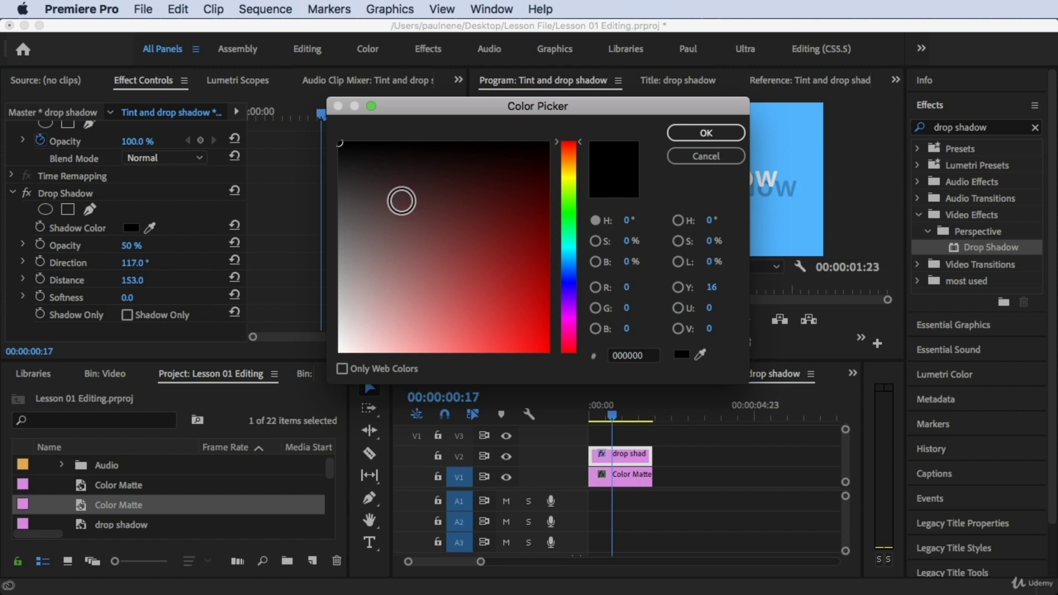
pyautogui.moveTo(402, 201)
pyautogui.mouseDown()
pyautogui.moveTo(502, 255)
pyautogui.moveTo(381, 190)
pyautogui.moveTo(477, 208)
pyautogui.moveTo(489, 256)
pyautogui.moveTo(425, 303)
pyautogui.moveTo(397, 288)
pyautogui.moveTo(437, 213)
pyautogui.moveTo(471, 223)
pyautogui.mouseUp()
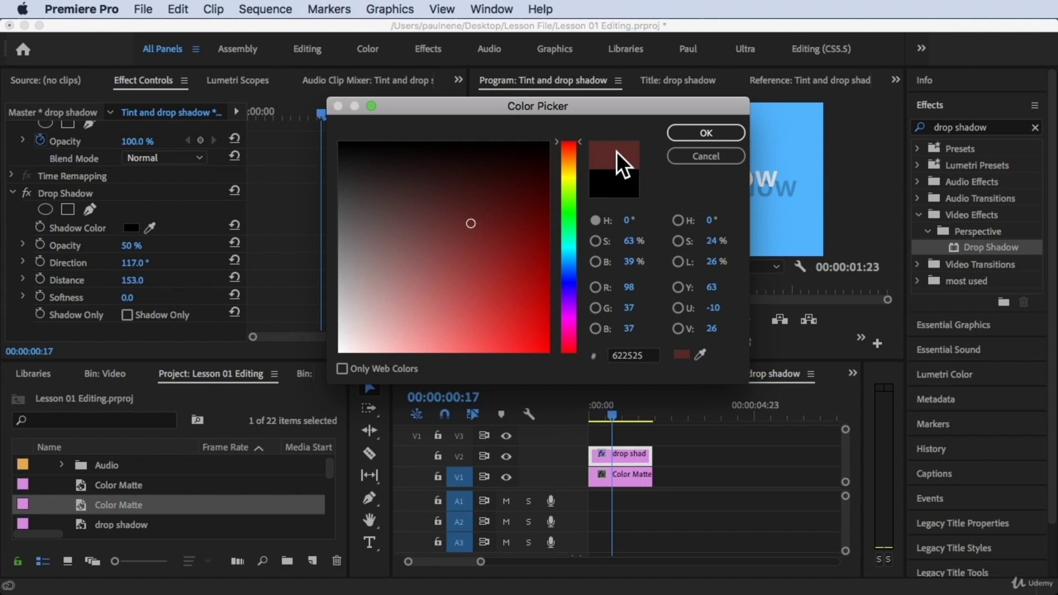
pyautogui.moveTo(470, 221)
pyautogui.mouseDown()
pyautogui.moveTo(484, 192)
pyautogui.moveTo(503, 251)
pyautogui.moveTo(438, 225)
pyautogui.moveTo(499, 171)
pyautogui.moveTo(477, 222)
pyautogui.moveTo(361, 279)
pyautogui.moveTo(352, 302)
pyautogui.moveTo(369, 336)
pyautogui.moveTo(355, 326)
pyautogui.moveTo(395, 302)
pyautogui.mouseUp()
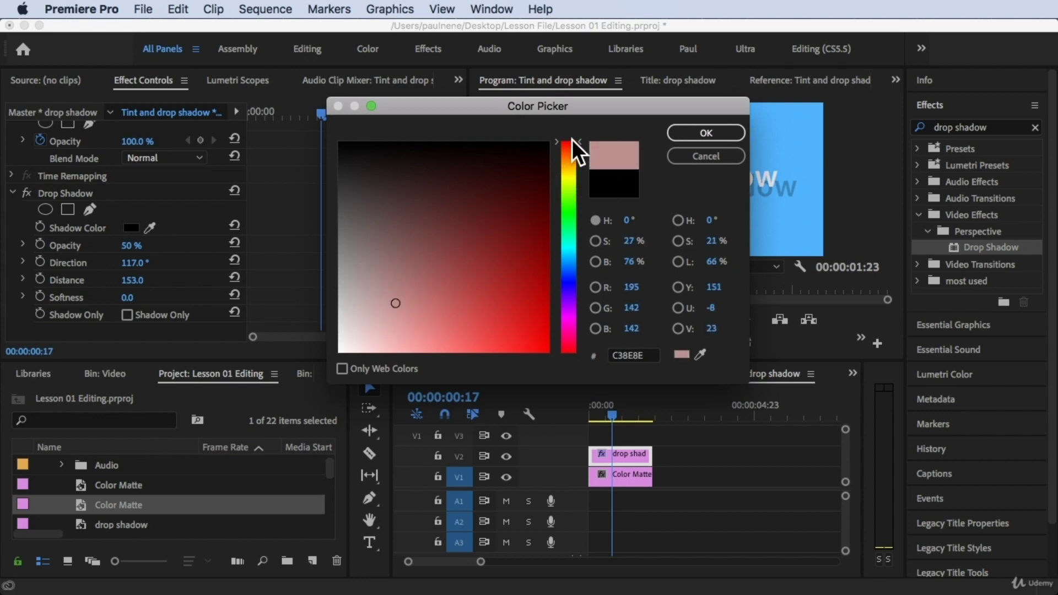
pyautogui.moveTo(580, 145); pyautogui.dragTo(569, 306)
pyautogui.moveTo(569, 345)
pyautogui.mouseDown()
pyautogui.moveTo(570, 146)
pyautogui.moveTo(565, 313)
pyautogui.moveTo(566, 178)
pyautogui.moveTo(570, 206)
pyautogui.moveTo(406, 177)
pyautogui.moveTo(432, 161)
pyautogui.moveTo(423, 149)
pyautogui.moveTo(466, 150)
pyautogui.moveTo(462, 165)
pyautogui.moveTo(368, 171)
pyautogui.moveTo(371, 155)
pyautogui.mouseUp()
# Confirm the near-black title shadow colour, then sample a shadow colour from the video preview with the eyedropper.
pyautogui.click(706, 132)
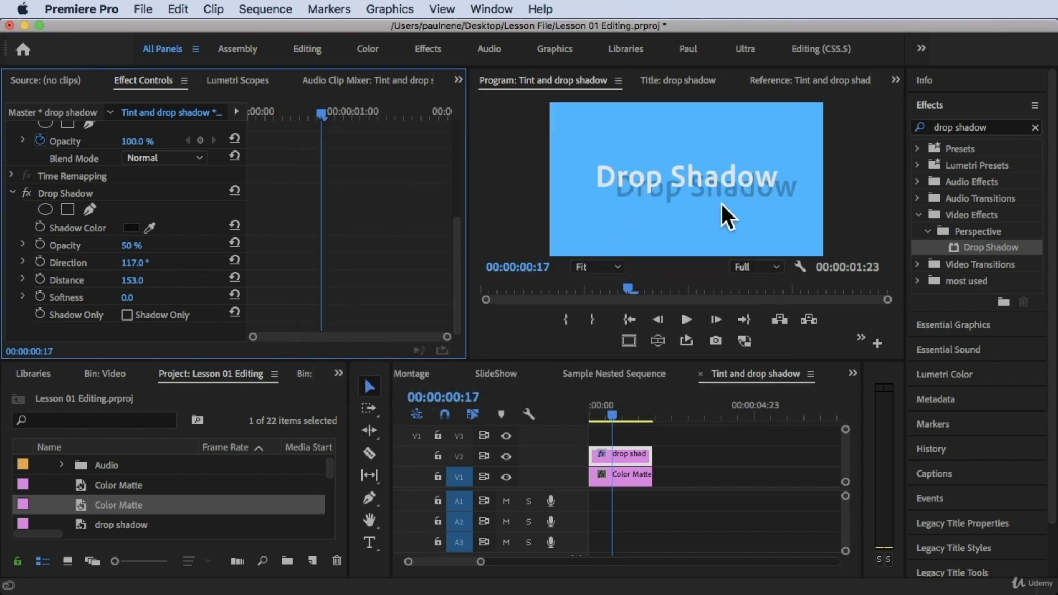
pyautogui.click(150, 228)
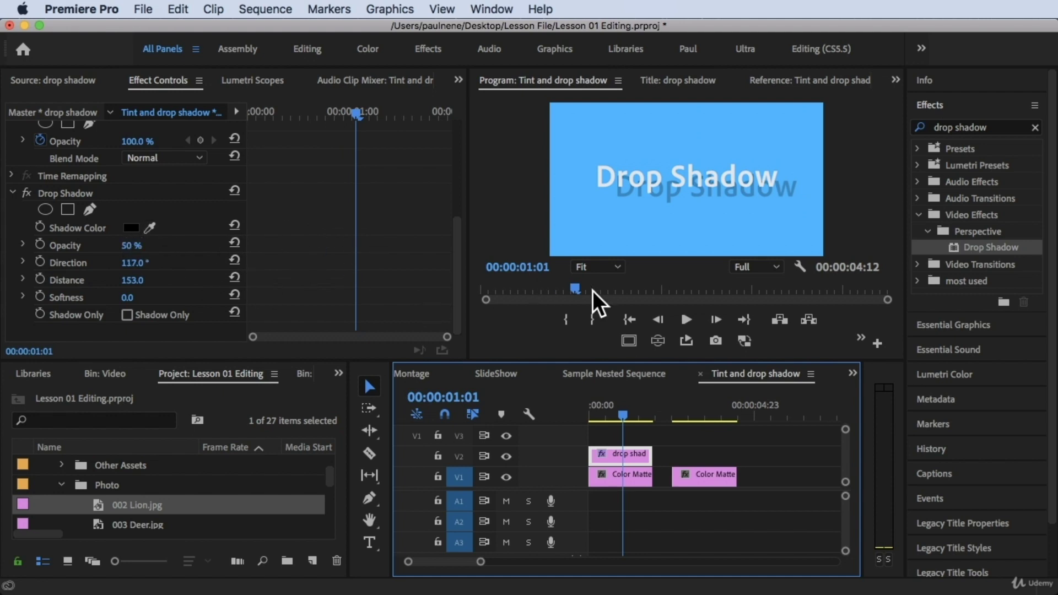
# Move the second Color Matte to V2 and replace it with 002 Lion.jpg.
pyautogui.click(539, 189)
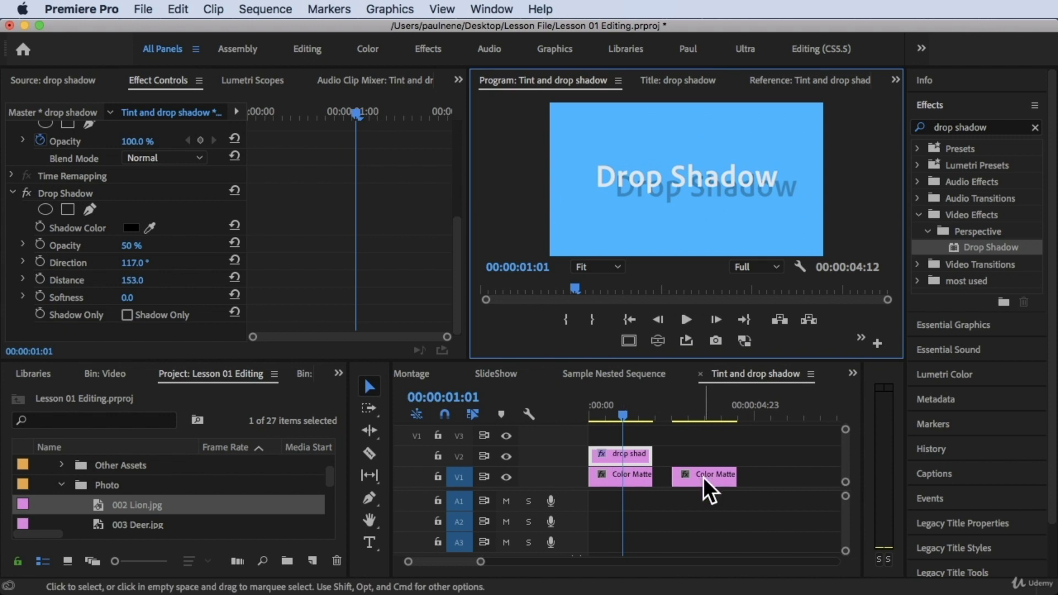
pyautogui.moveTo(704, 477); pyautogui.dragTo(703, 455)
pyautogui.click(683, 411)
pyautogui.moveTo(686, 399); pyautogui.dragTo(697, 408)
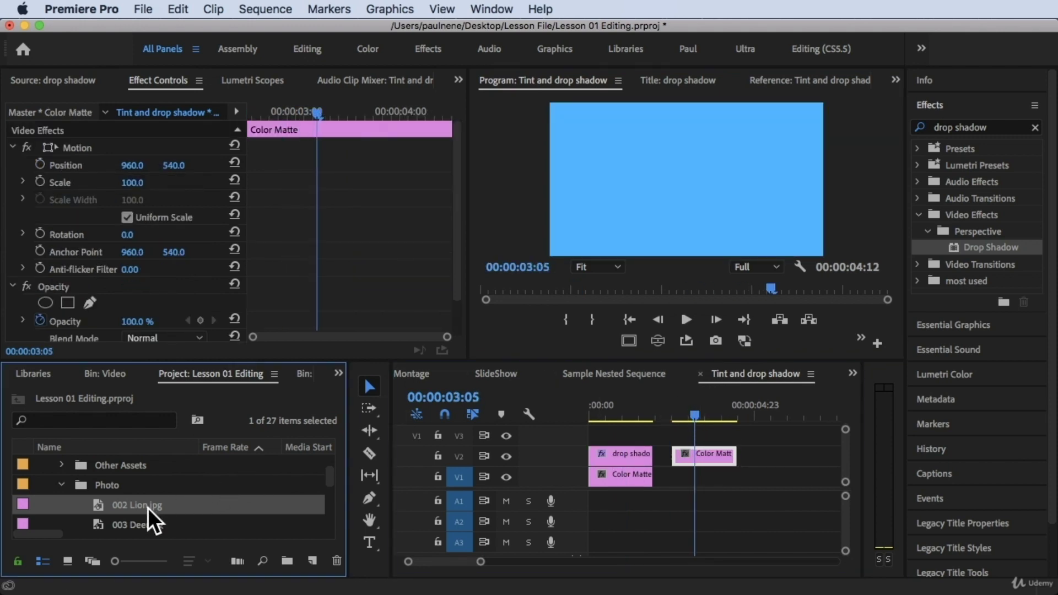
pyautogui.moveTo(148, 508); pyautogui.dragTo(693, 455)
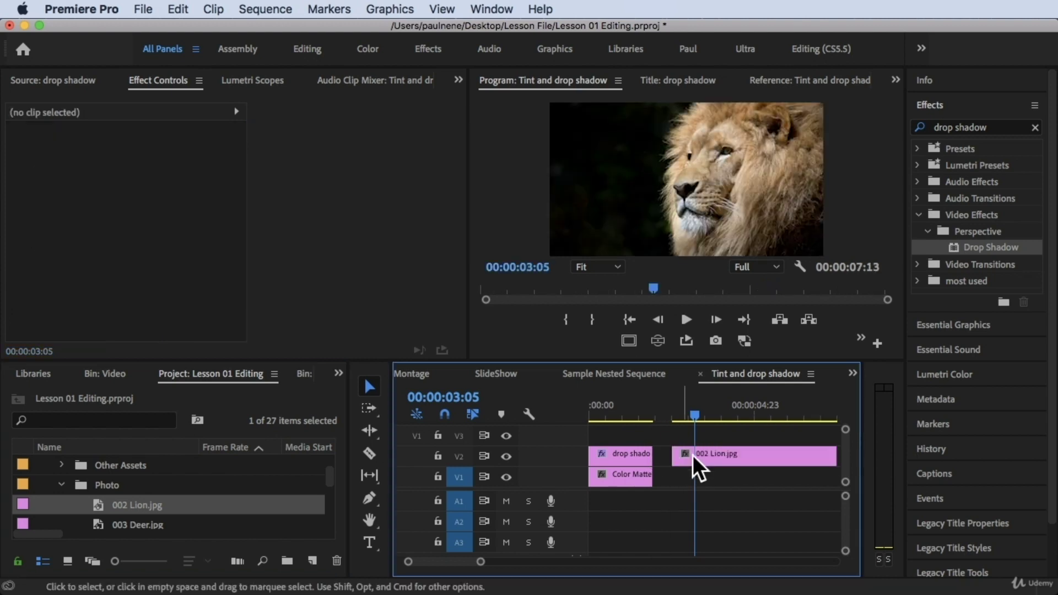
# Shrink the lion photo to 47.3% scale and nudge it slightly down and left.
pyautogui.click(721, 463)
pyautogui.click(714, 235)
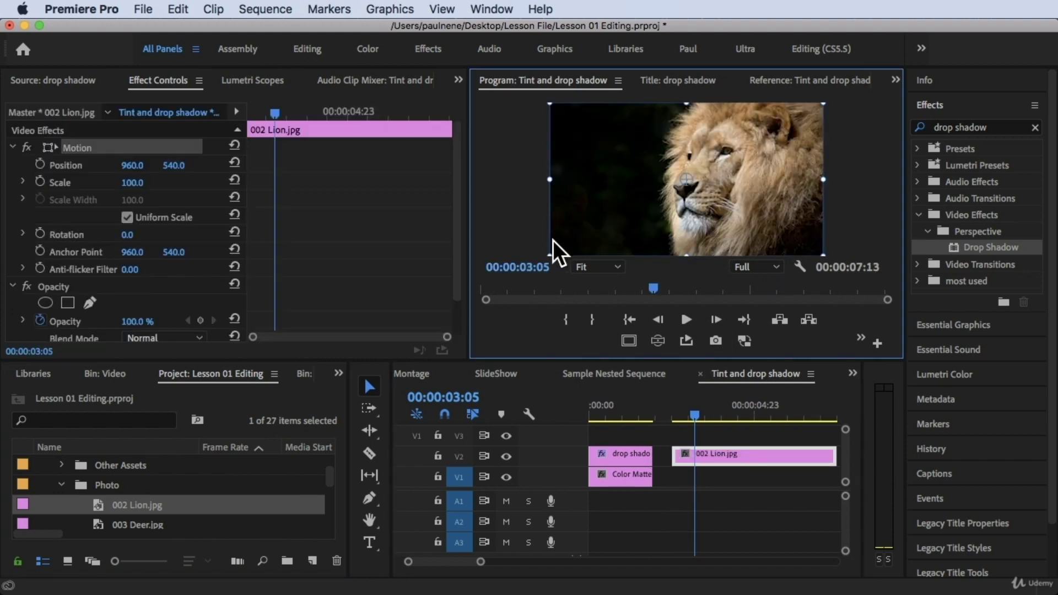
pyautogui.moveTo(549, 244); pyautogui.dragTo(604, 210)
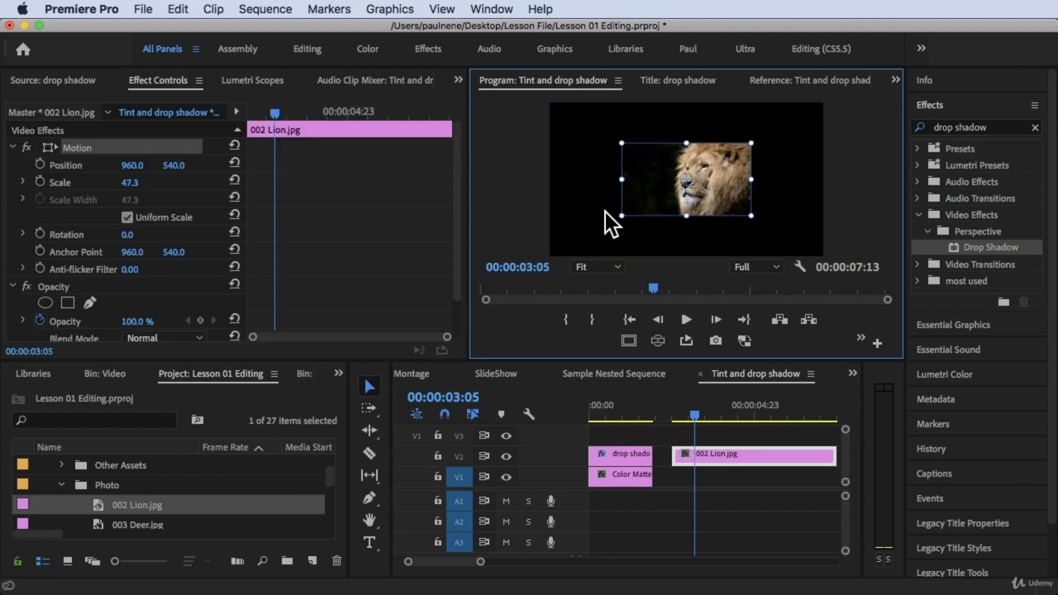
pyautogui.moveTo(720, 188); pyautogui.dragTo(718, 189)
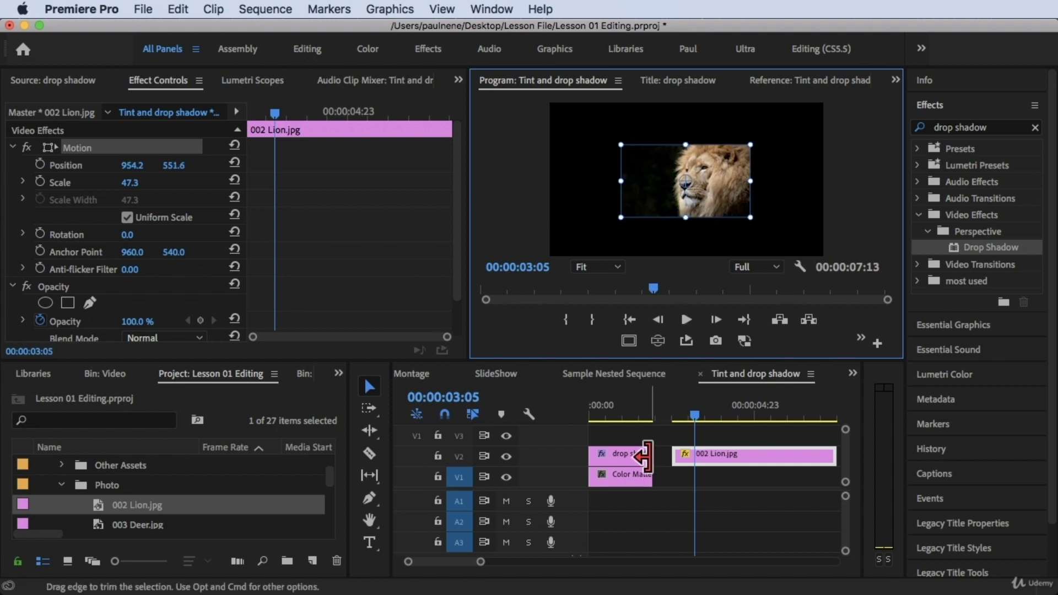
# Extend the blue Color Matte on V1 underneath the lion photo.
pyautogui.moveTo(644, 459); pyautogui.dragTo(767, 468)
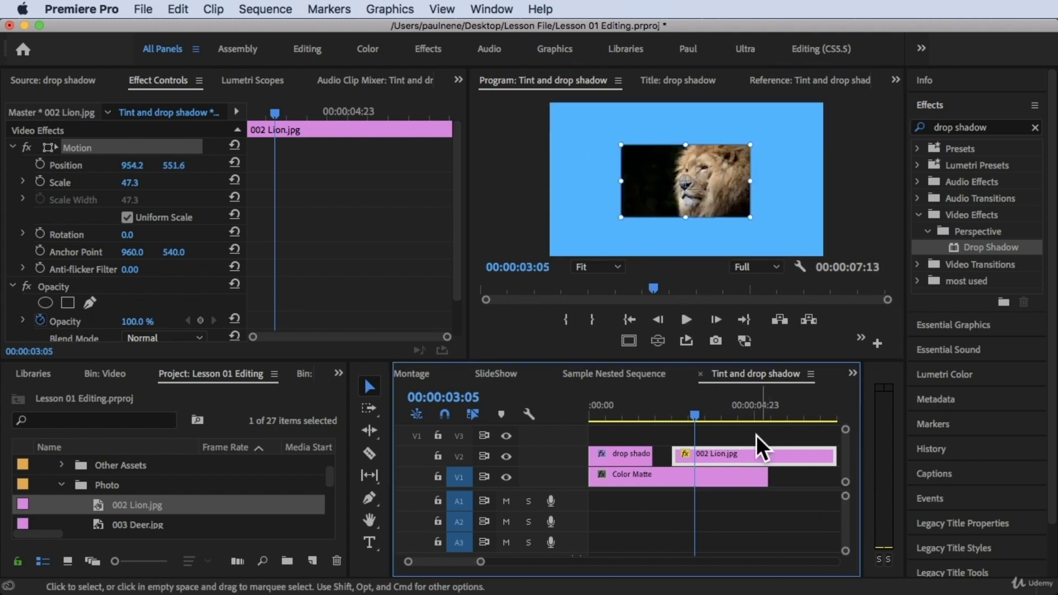
pyautogui.moveTo(702, 406)
pyautogui.mouseDown()
pyautogui.moveTo(734, 407)
pyautogui.moveTo(715, 409)
pyautogui.mouseUp()
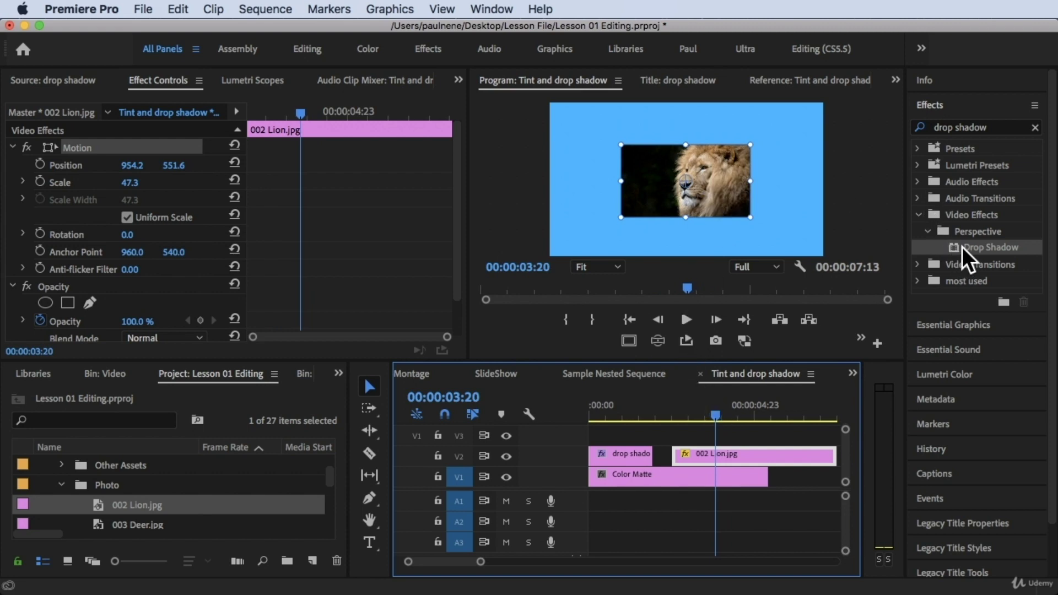
pyautogui.moveTo(963, 248)
pyautogui.mouseDown()
pyautogui.moveTo(697, 433)
pyautogui.moveTo(1004, 239)
pyautogui.moveTo(978, 244)
pyautogui.mouseUp()
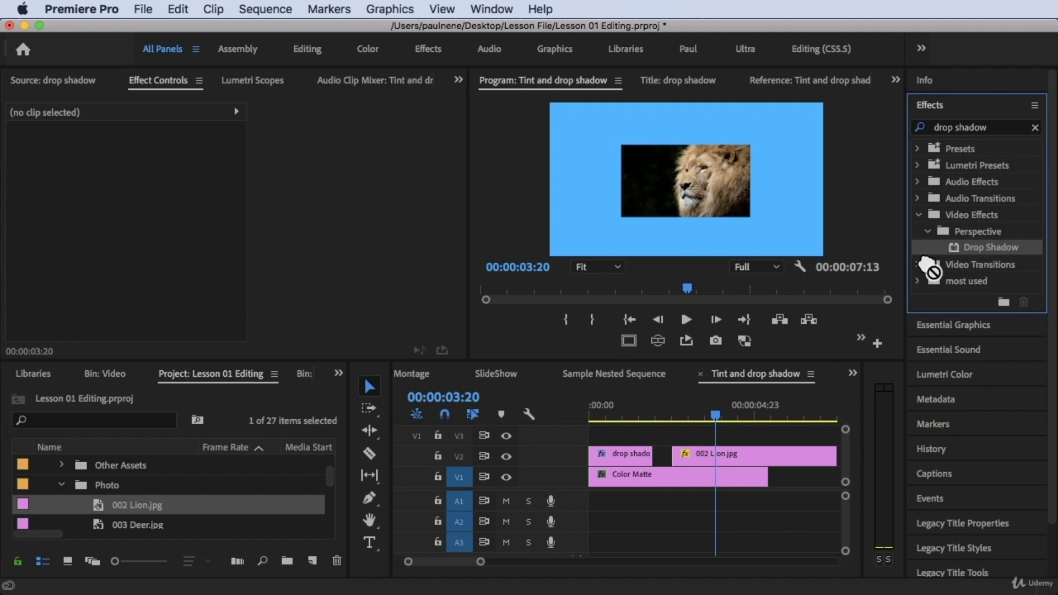
pyautogui.moveTo(764, 405); pyautogui.dragTo(741, 409)
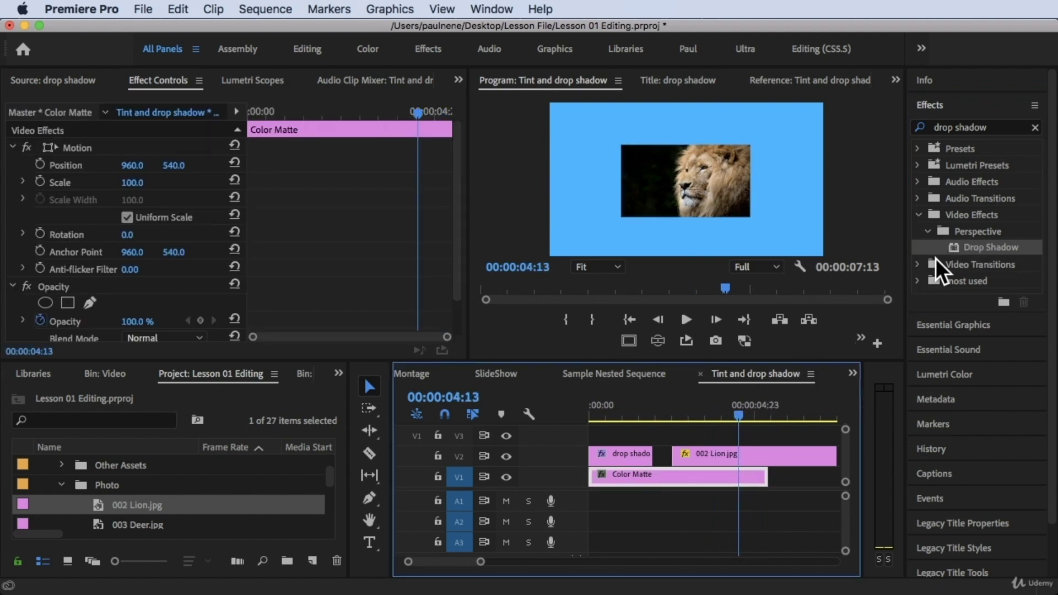
# Add Drop Shadow to 002 Lion.jpg: 50% opacity, 145° direction, distance 204, softness 167.
pyautogui.moveTo(971, 249); pyautogui.dragTo(711, 463)
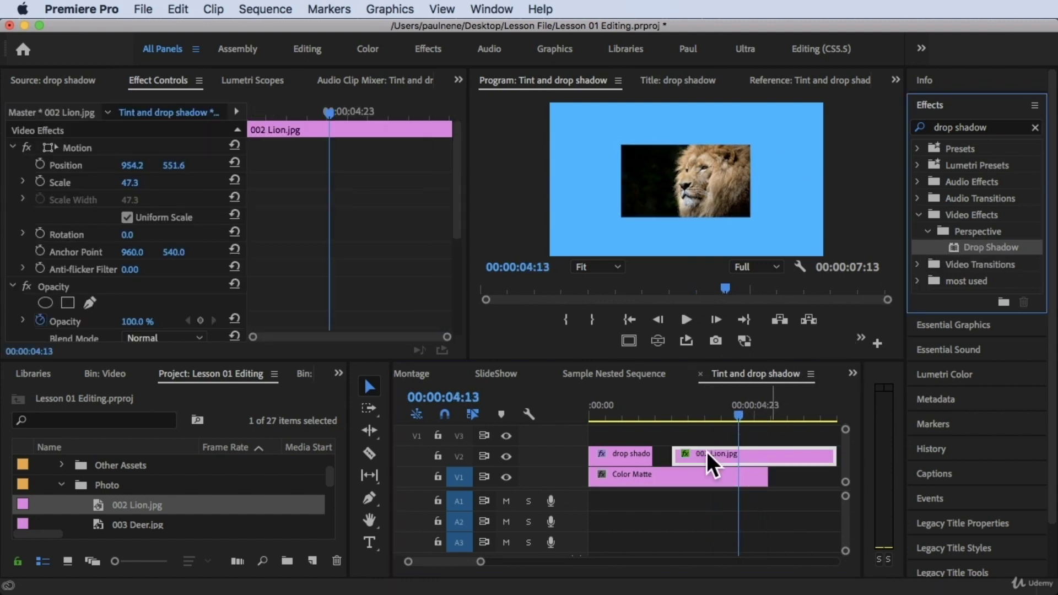
pyautogui.click(705, 410)
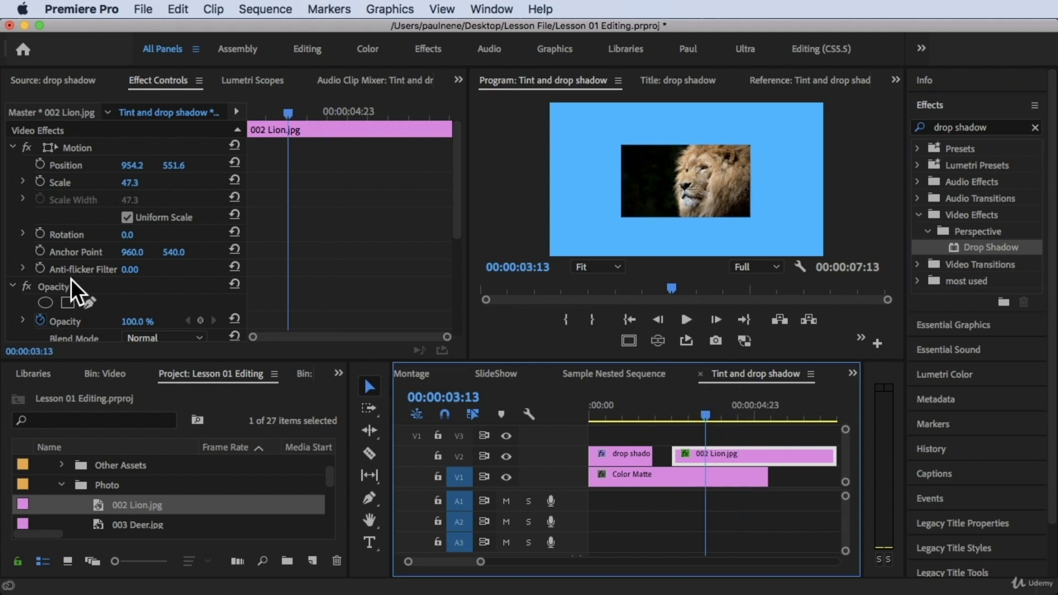
pyautogui.scroll(-5, 71, 279)
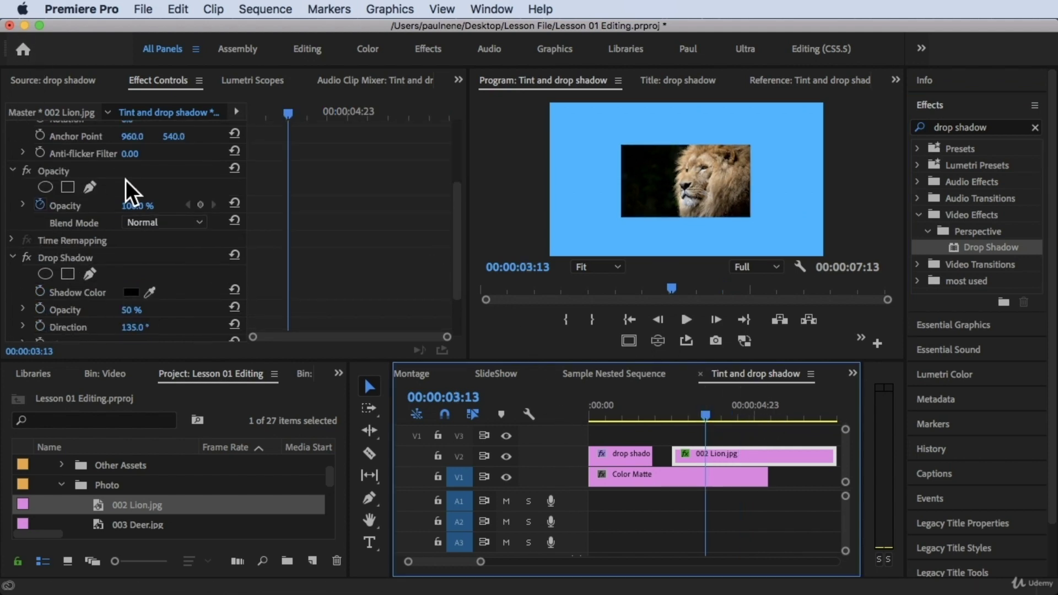
pyautogui.scroll(-3, 126, 180)
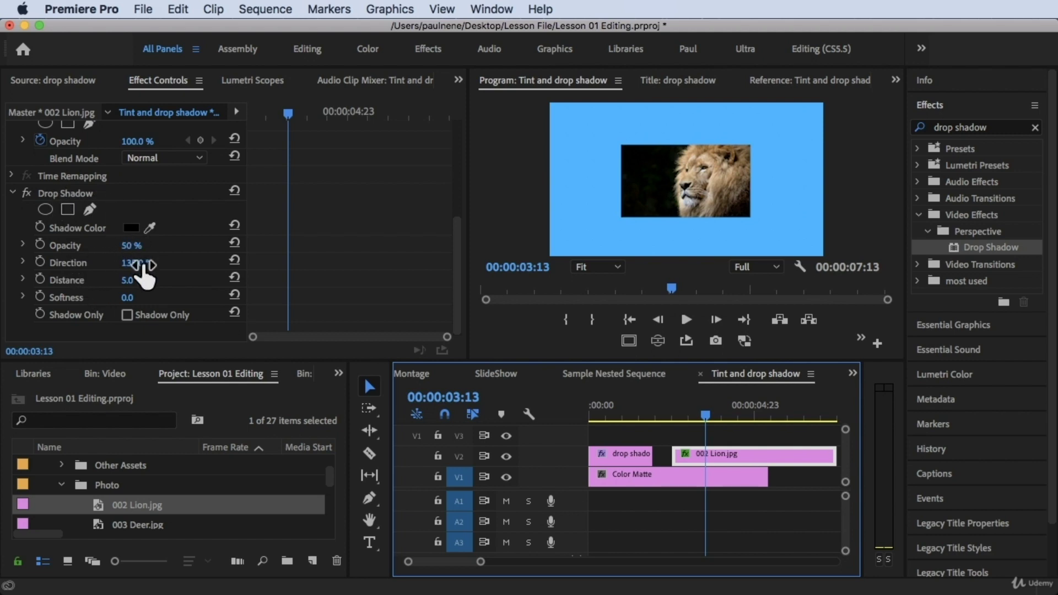
pyautogui.moveTo(138, 270); pyautogui.dragTo(237, 280)
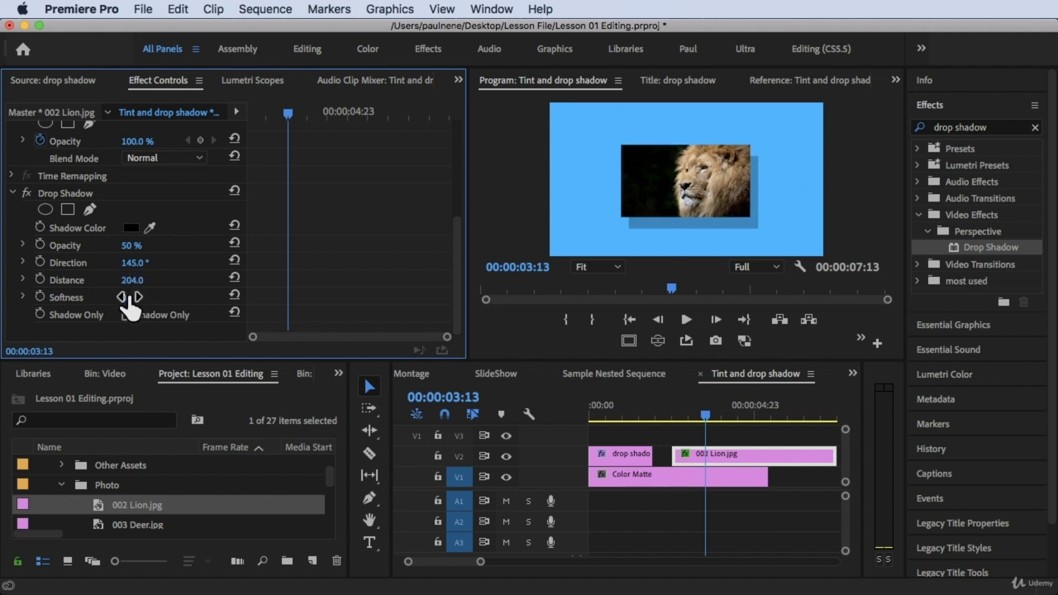
pyautogui.moveTo(130, 297); pyautogui.dragTo(244, 297)
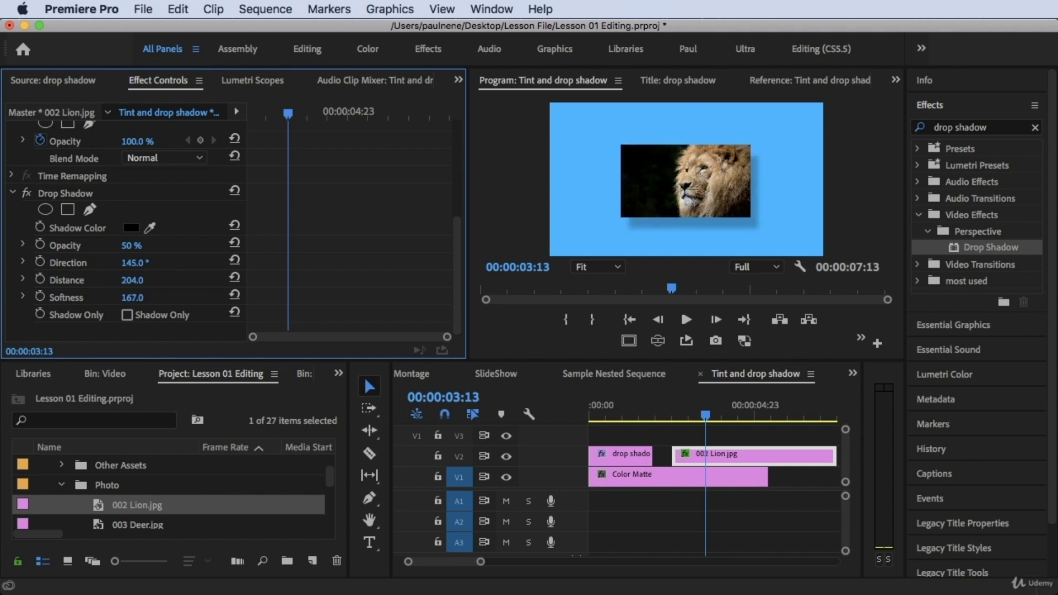
# Enable Shadow Only on the lion photo's and the 'Drop Shadow' title's drop shadows.
pyautogui.click(126, 314)
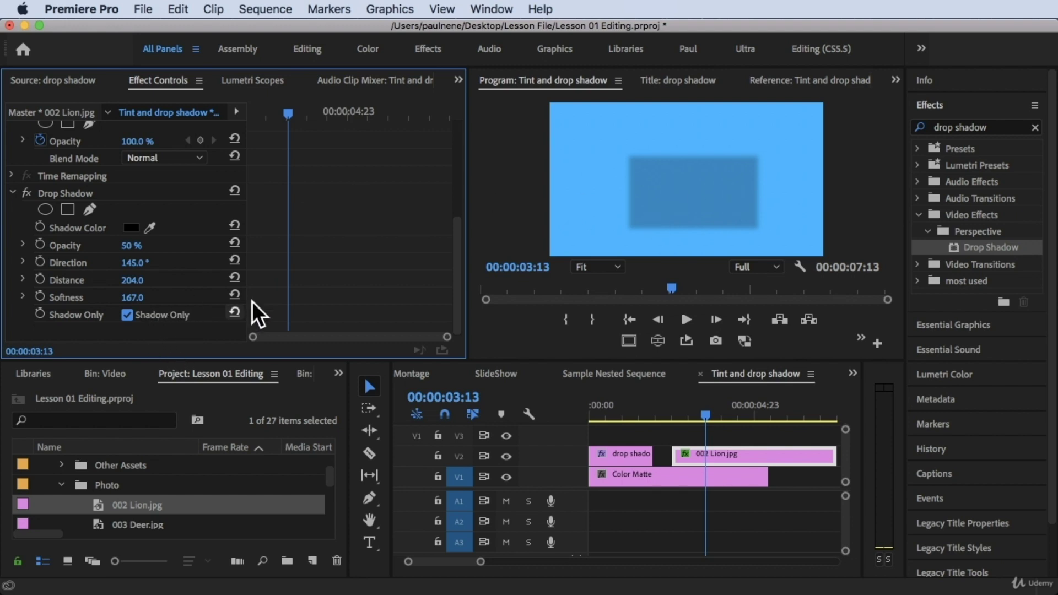
pyautogui.click(630, 405)
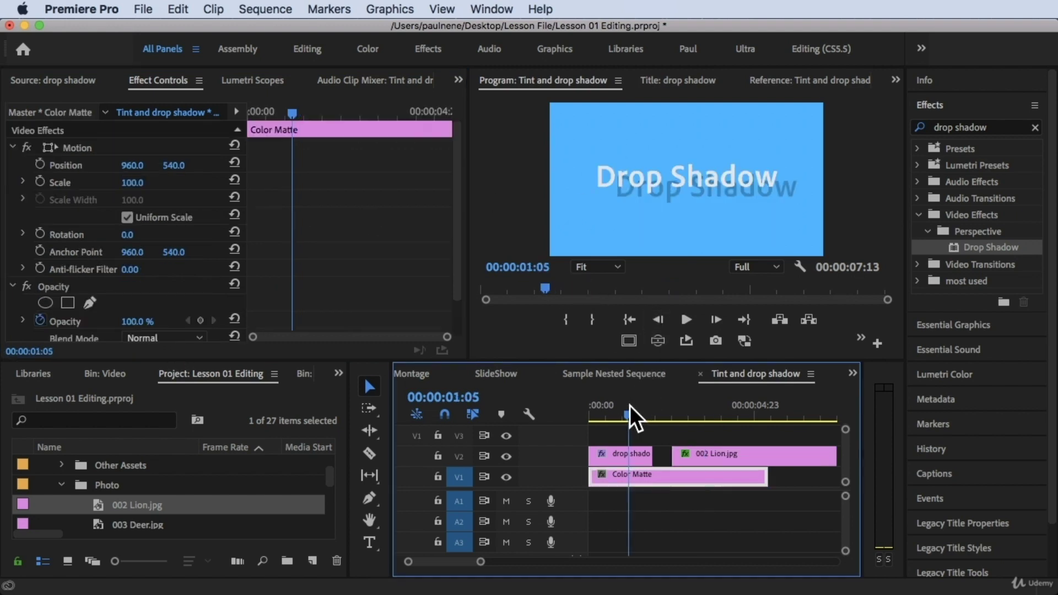
pyautogui.click(623, 457)
pyautogui.scroll(-3, 145, 304)
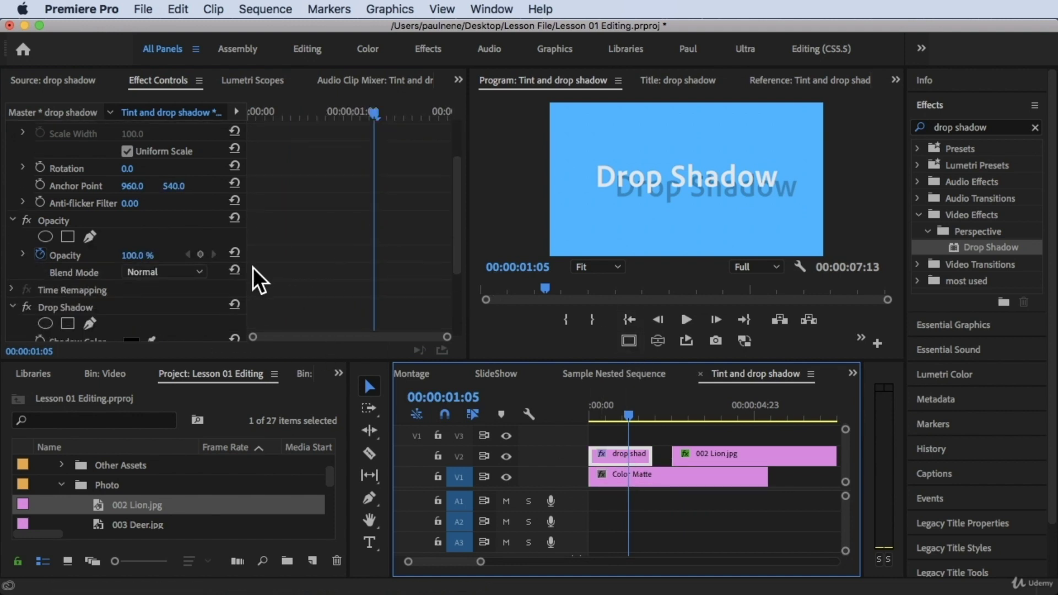
pyautogui.scroll(-5, 167, 282)
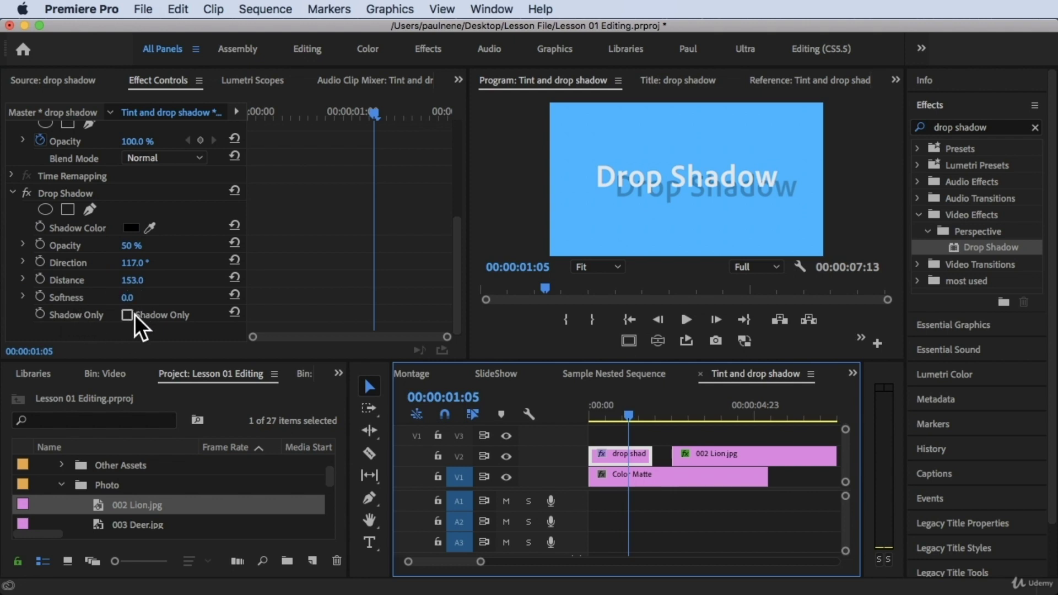
pyautogui.click(129, 314)
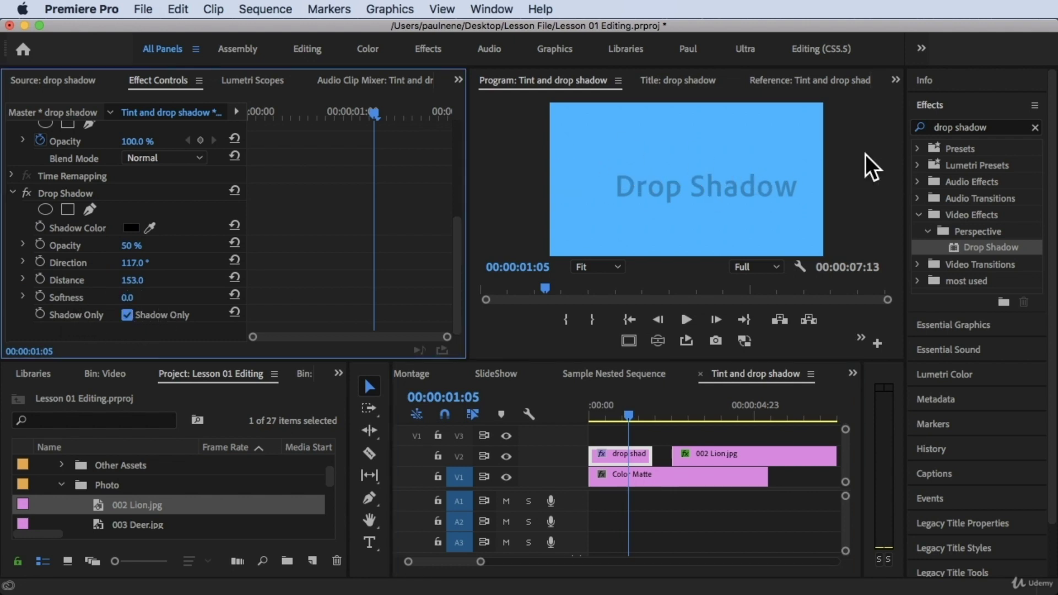